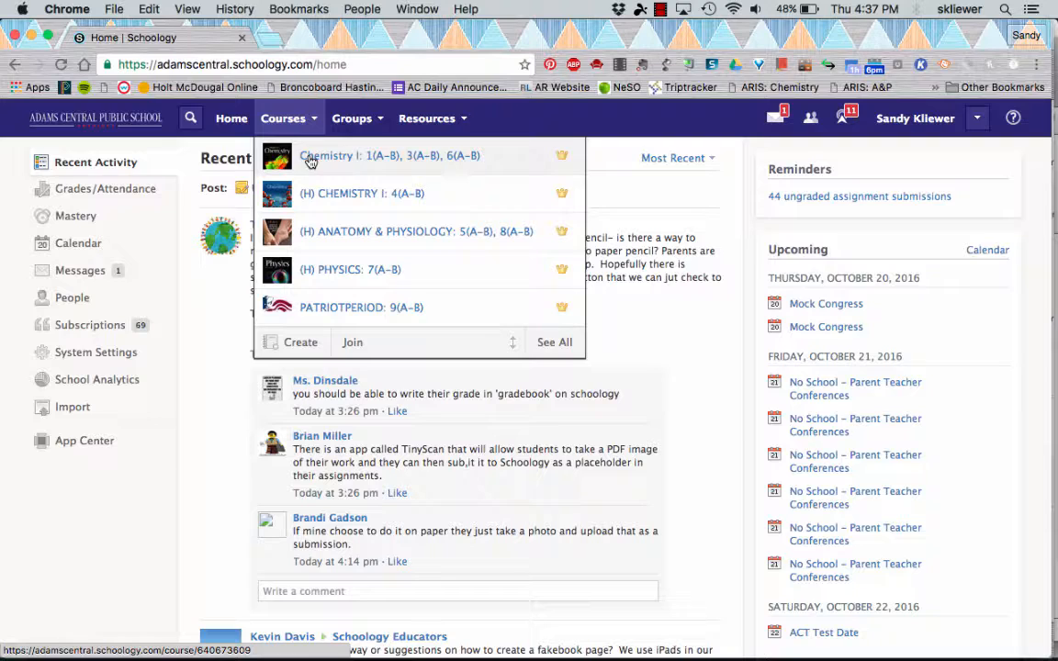
Open the Chemistry I: 1(A-B), 3(A-B), 6(A-B) course.
{"action": "scroll", "coordinate": [309, 208], "scroll_direction": "down", "scroll_amount": 5}
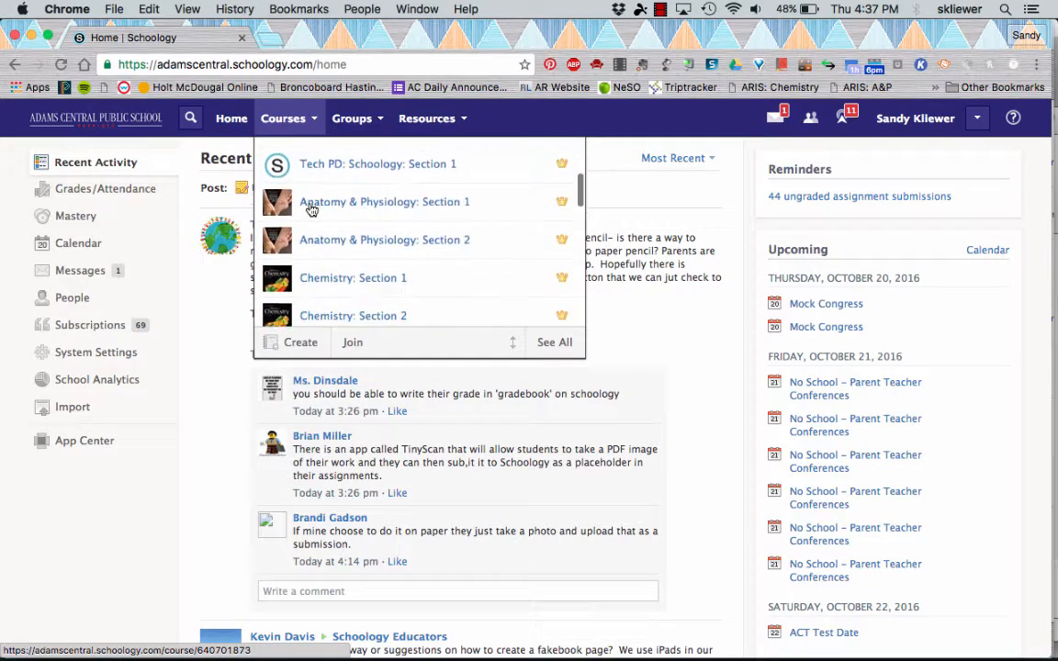
{"action": "scroll", "coordinate": [312, 202], "scroll_direction": "up", "scroll_amount": 5}
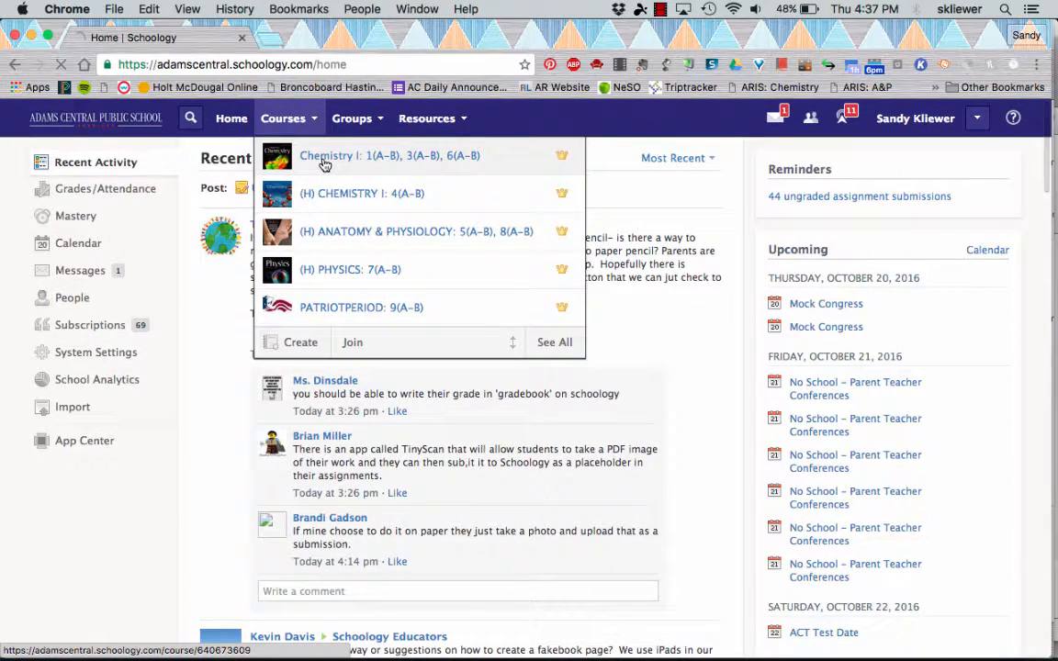
{"action": "left_click", "coordinate": [324, 158]}
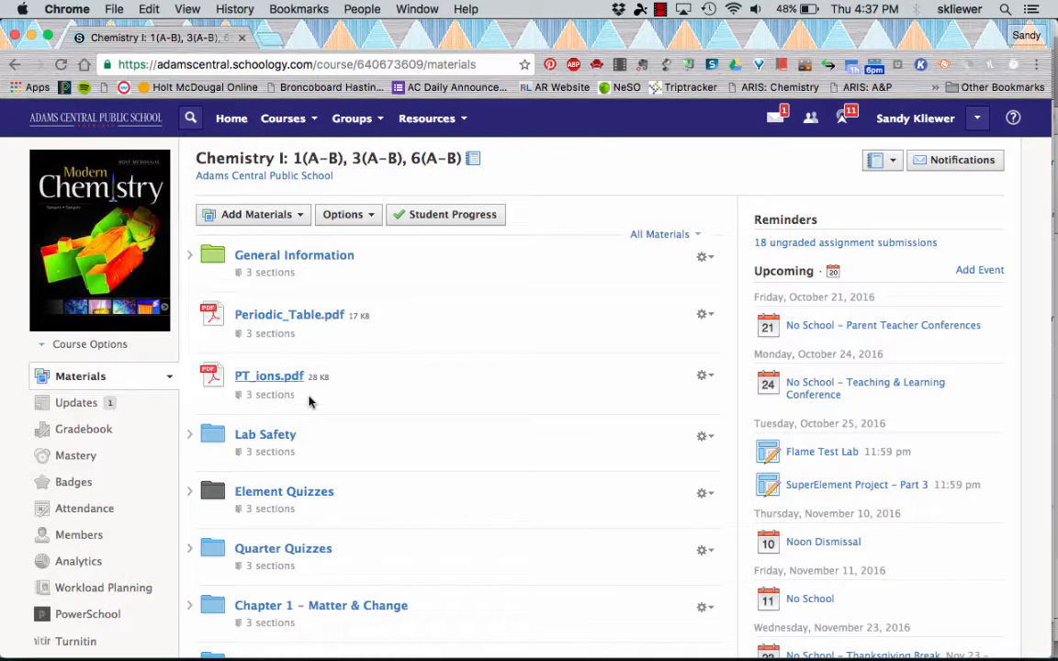
Start a new test/quiz below the Science World folder and name it "Chapter 1 Practice test".
{"action": "scroll", "coordinate": [312, 404], "scroll_direction": "down", "scroll_amount": 15}
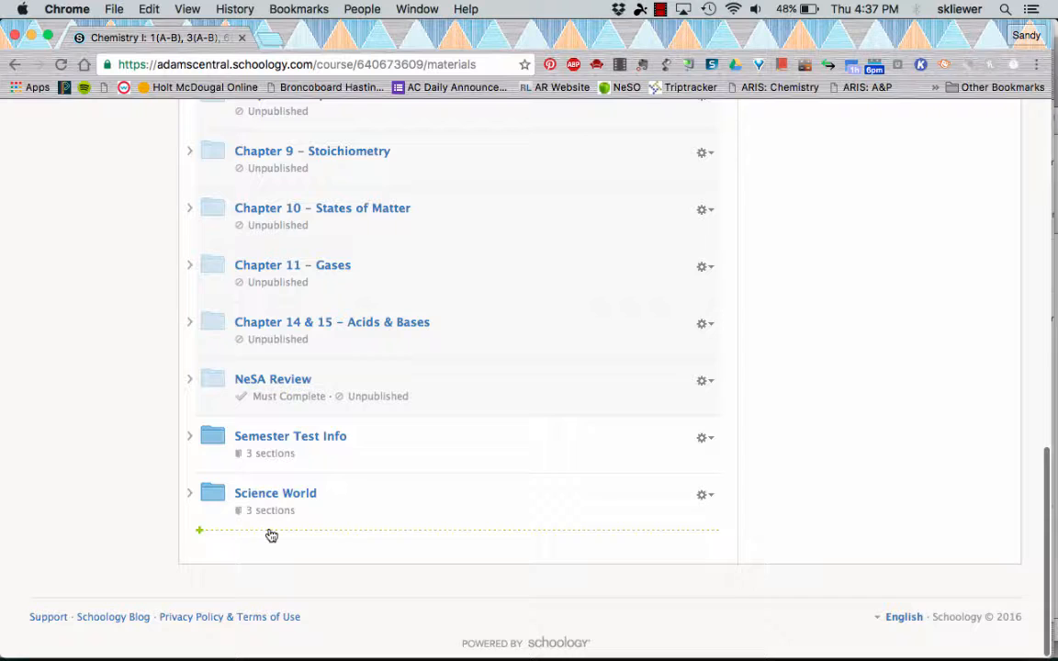
{"action": "left_click", "coordinate": [269, 534]}
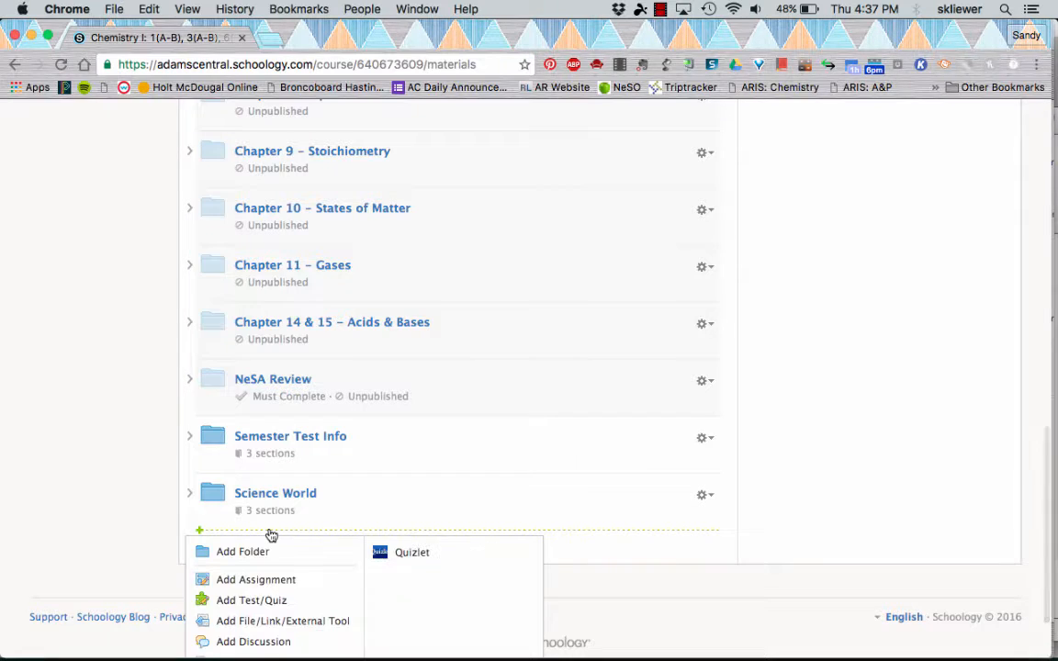
{"action": "left_click", "coordinate": [263, 600]}
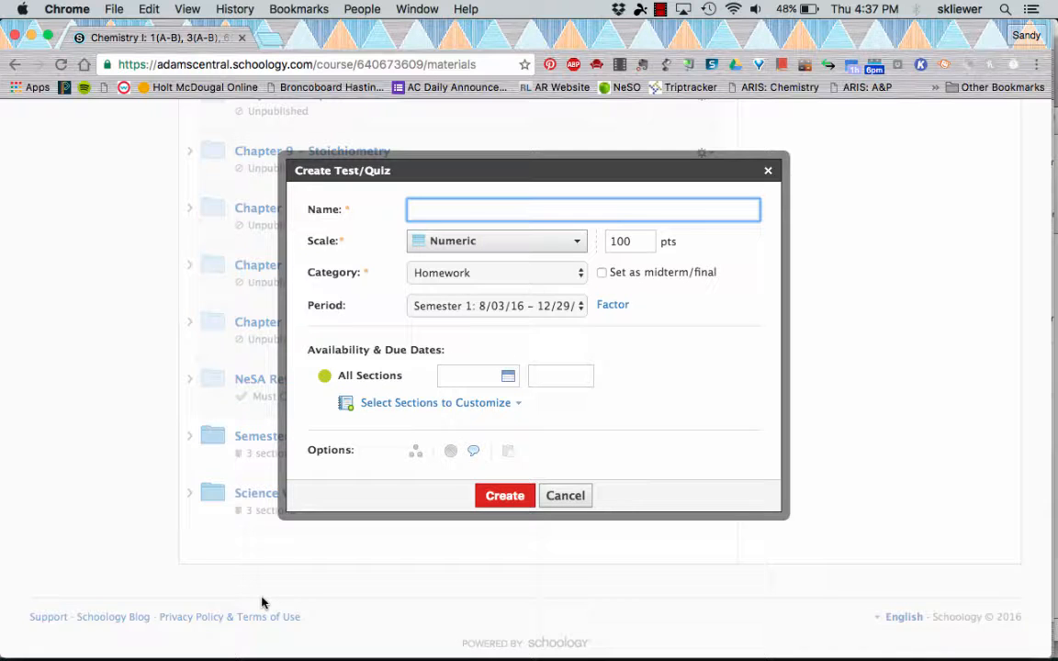
{"action": "type", "text": "Chap"}
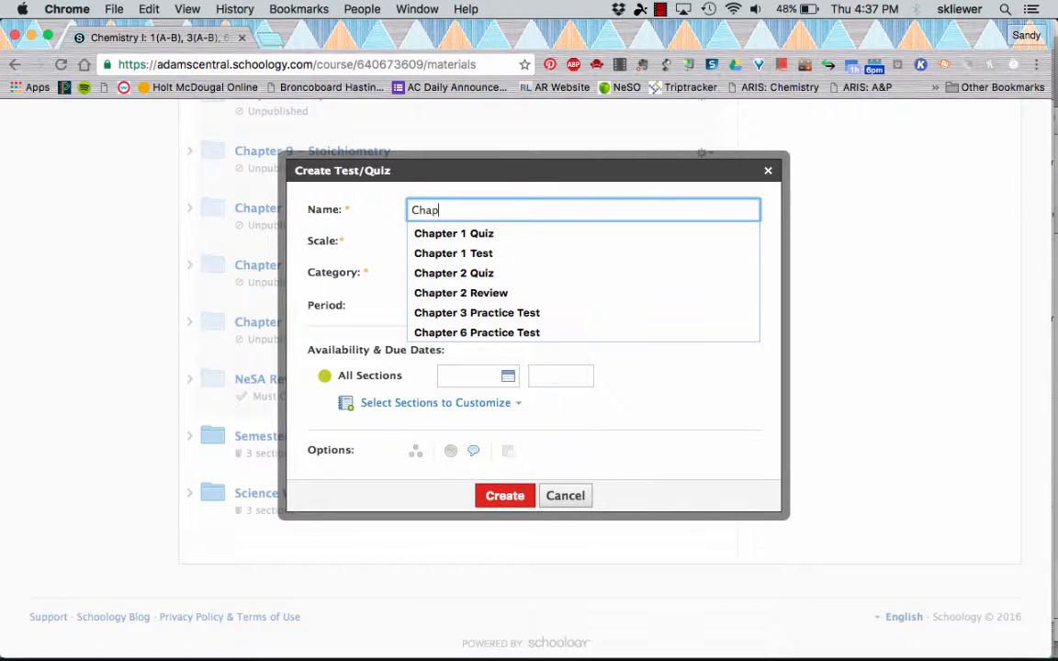
{"action": "type", "text": "ter 1 Practice t"}
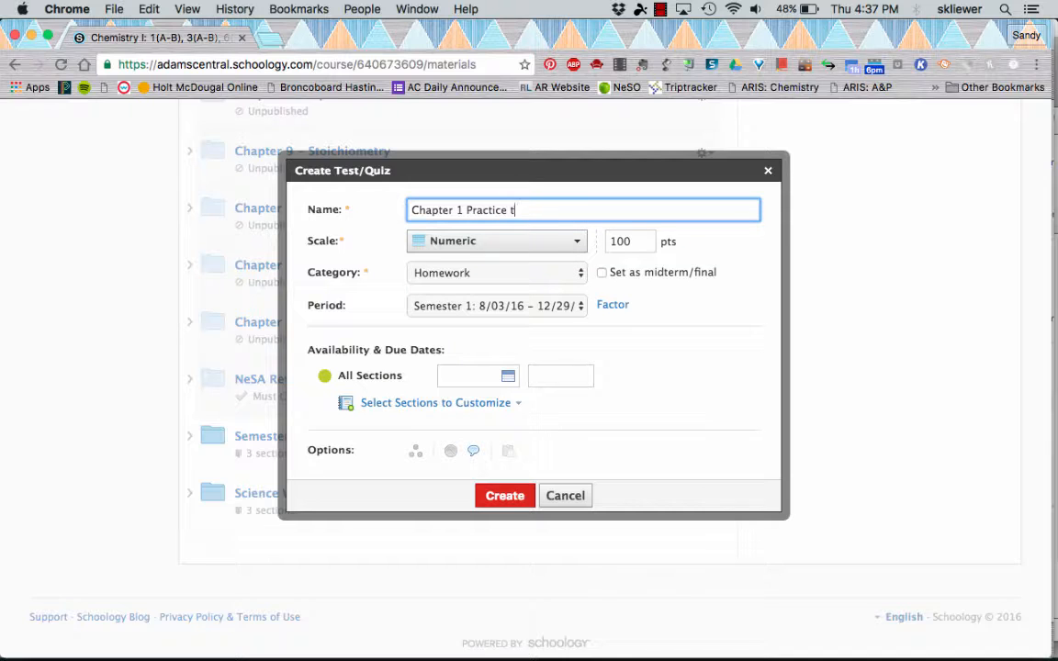
{"action": "type", "text": "est"}
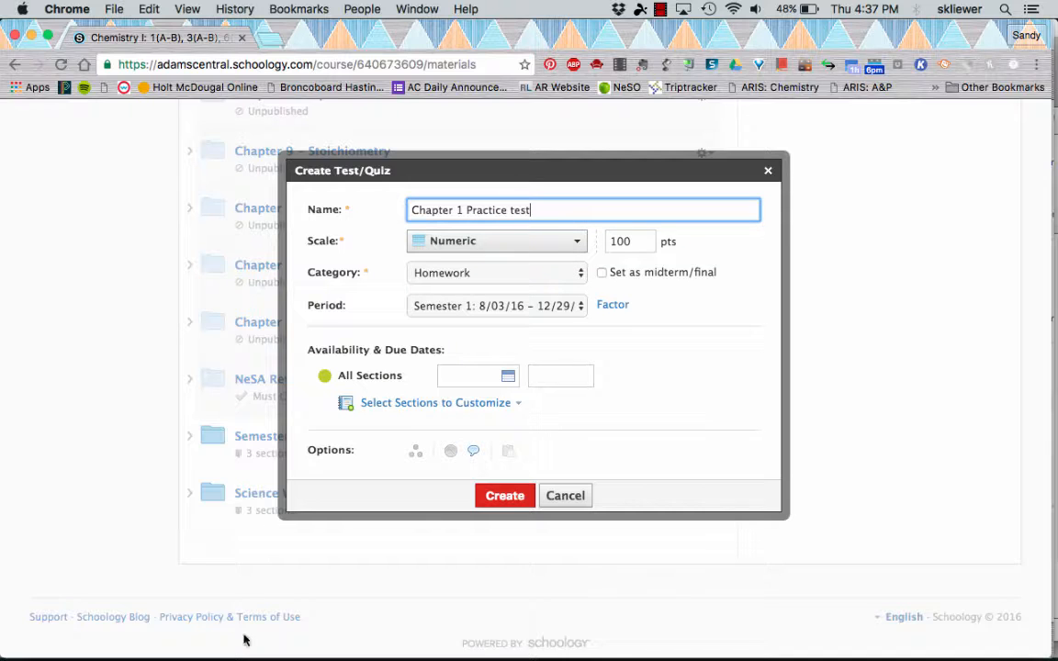
Turn off the test's availability for all sections, set its category to (Ungraded), and create it.
{"action": "left_click", "coordinate": [323, 382]}
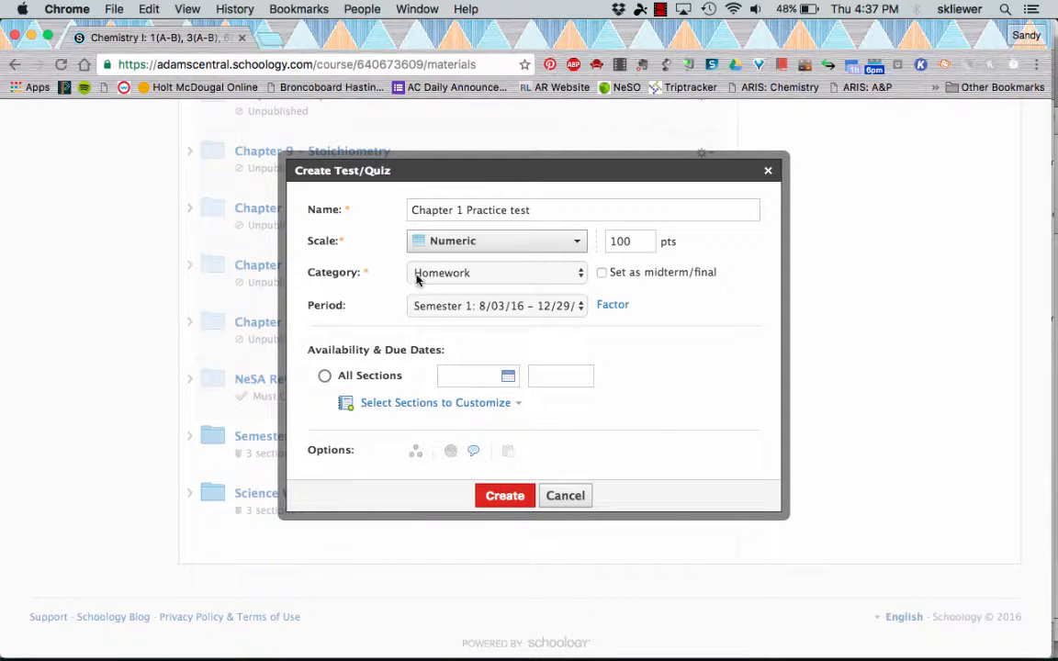
{"action": "left_click", "coordinate": [435, 278]}
{"action": "left_click", "coordinate": [444, 256]}
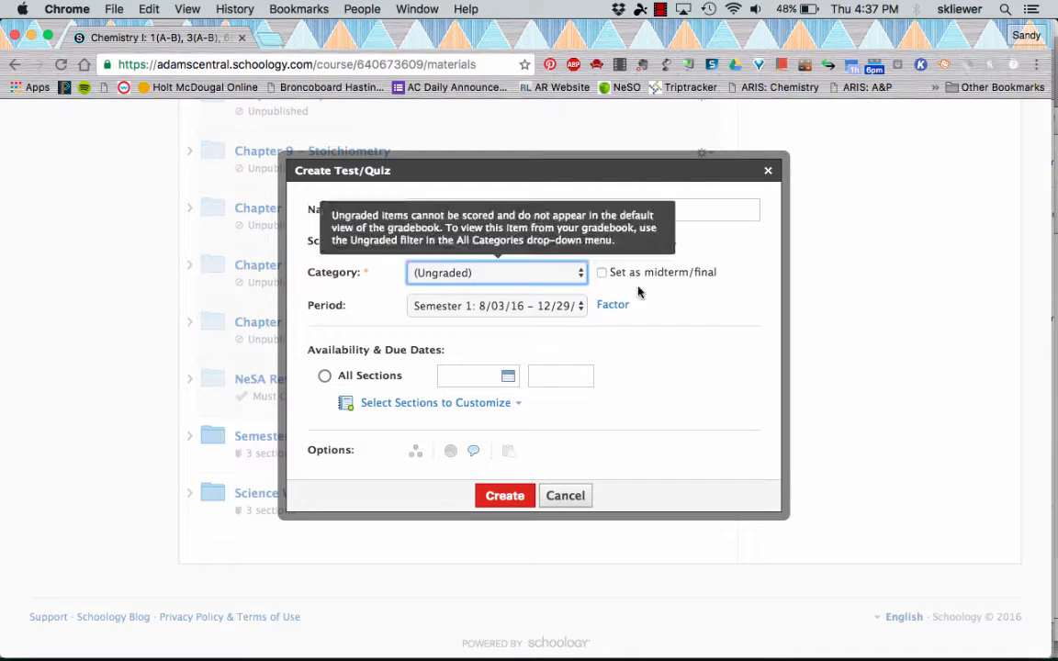
{"action": "left_click", "coordinate": [492, 502]}
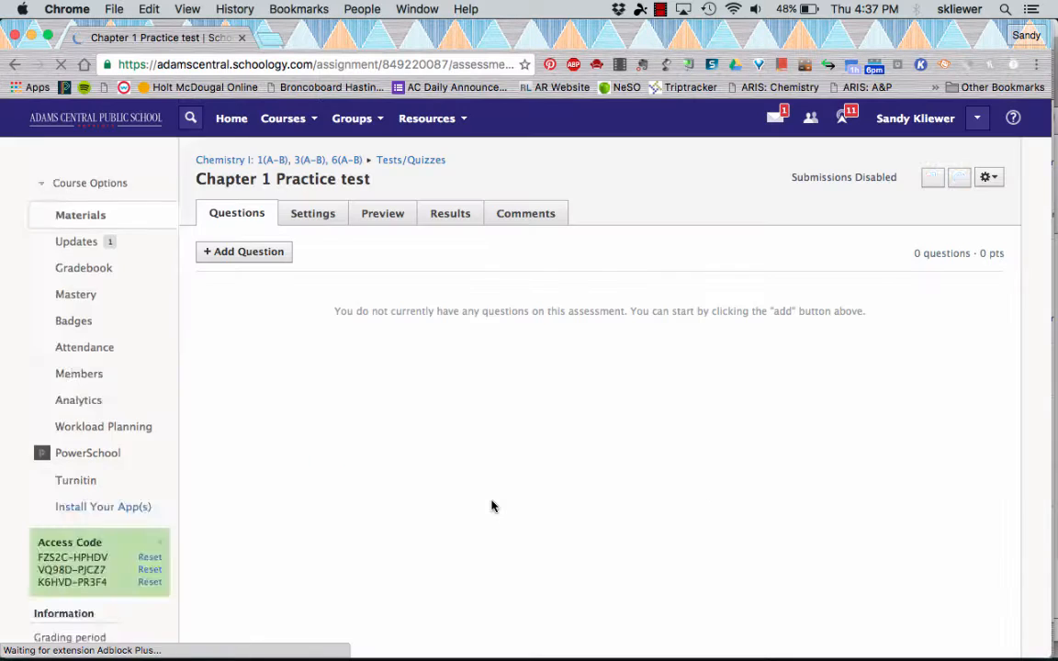
Import questions into the test in Blackboard 7.1 - 9.0 format from c1pt.zip on the Desktop.
{"action": "left_click", "coordinate": [256, 253]}
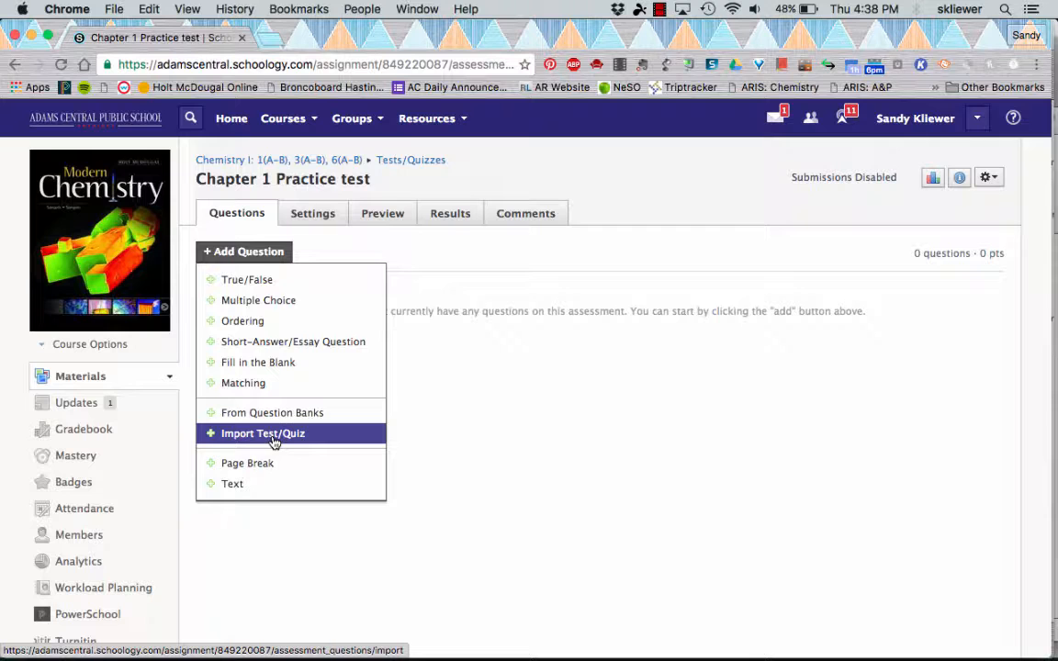
{"action": "left_click", "coordinate": [275, 445]}
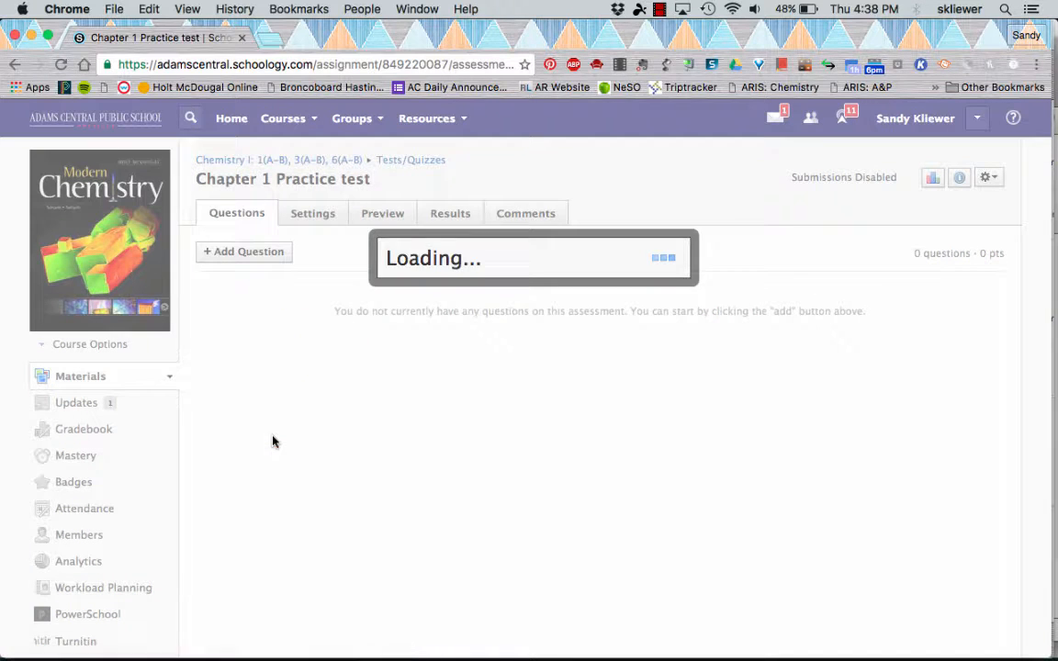
{"action": "left_click", "coordinate": [316, 262]}
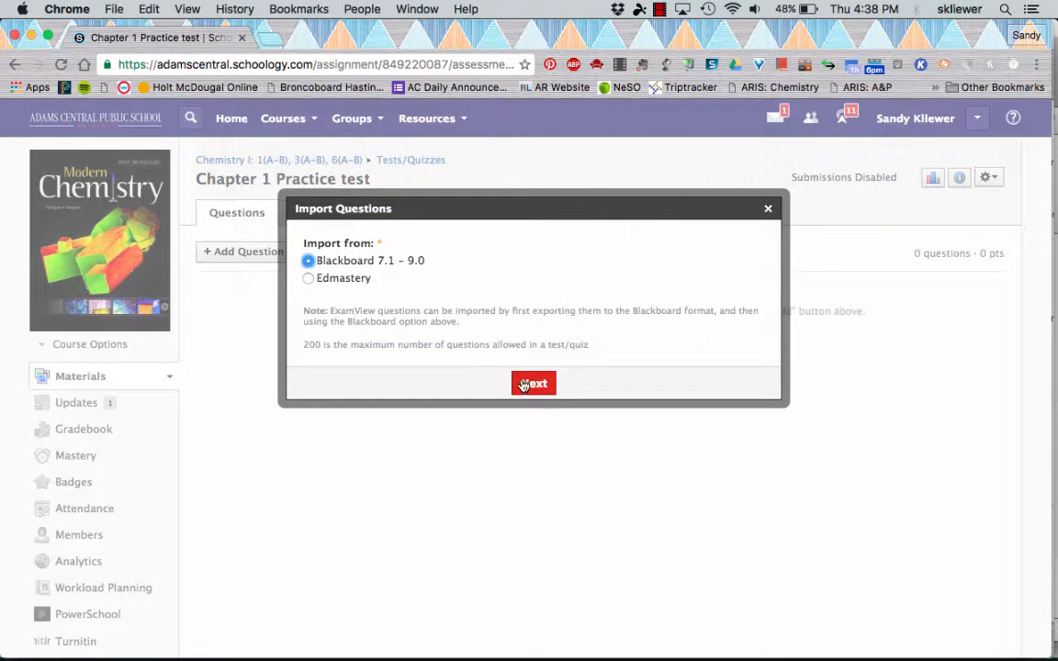
{"action": "left_click", "coordinate": [524, 382]}
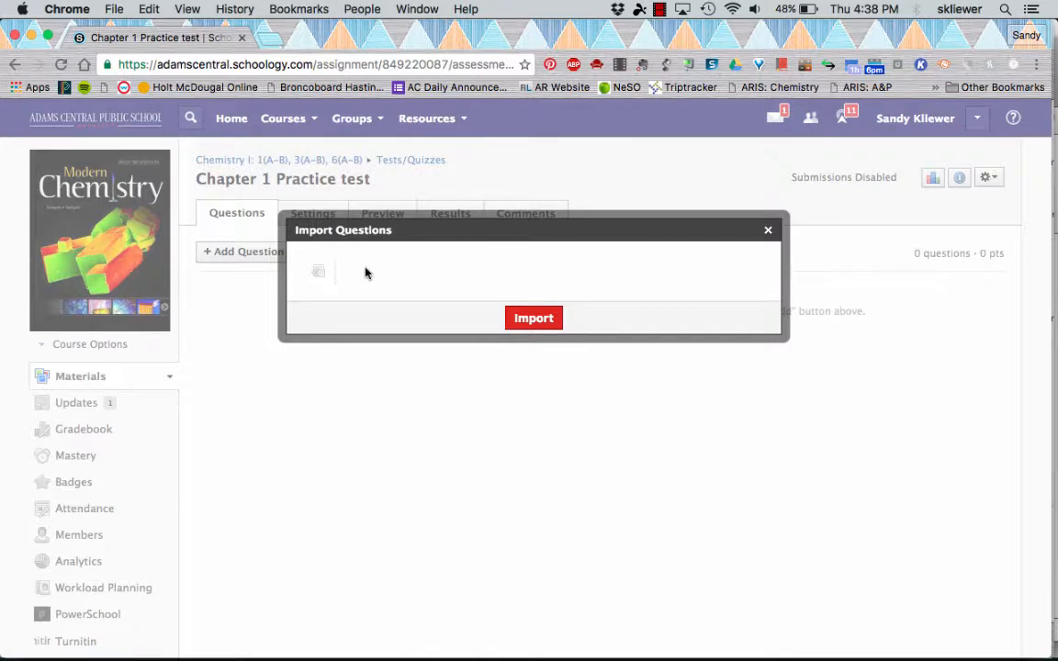
{"action": "left_click", "coordinate": [318, 273]}
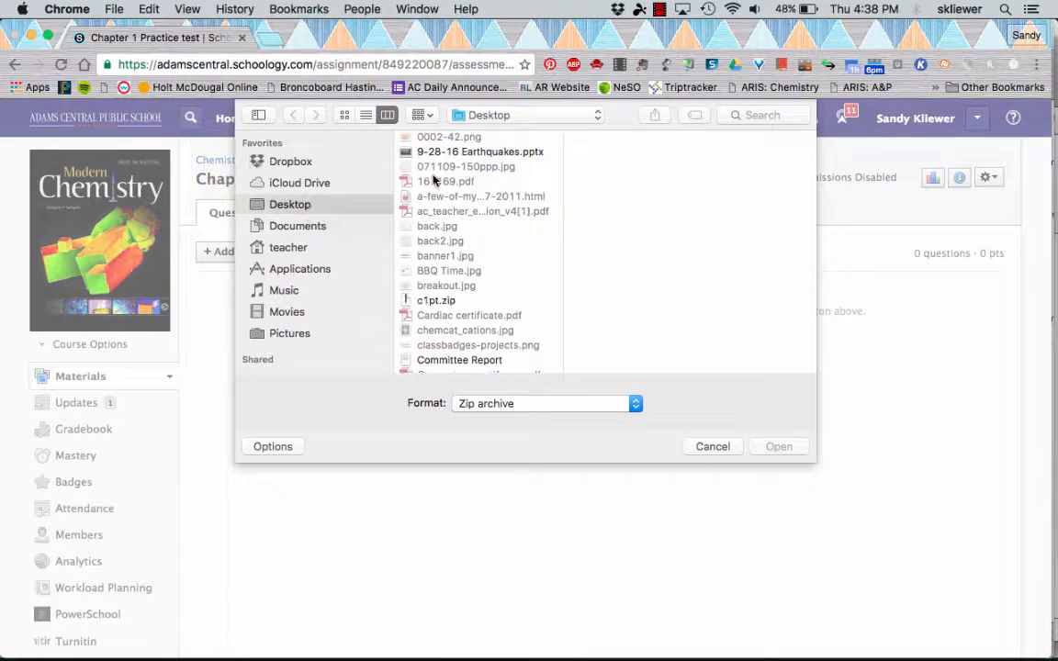
{"action": "left_click", "coordinate": [436, 300]}
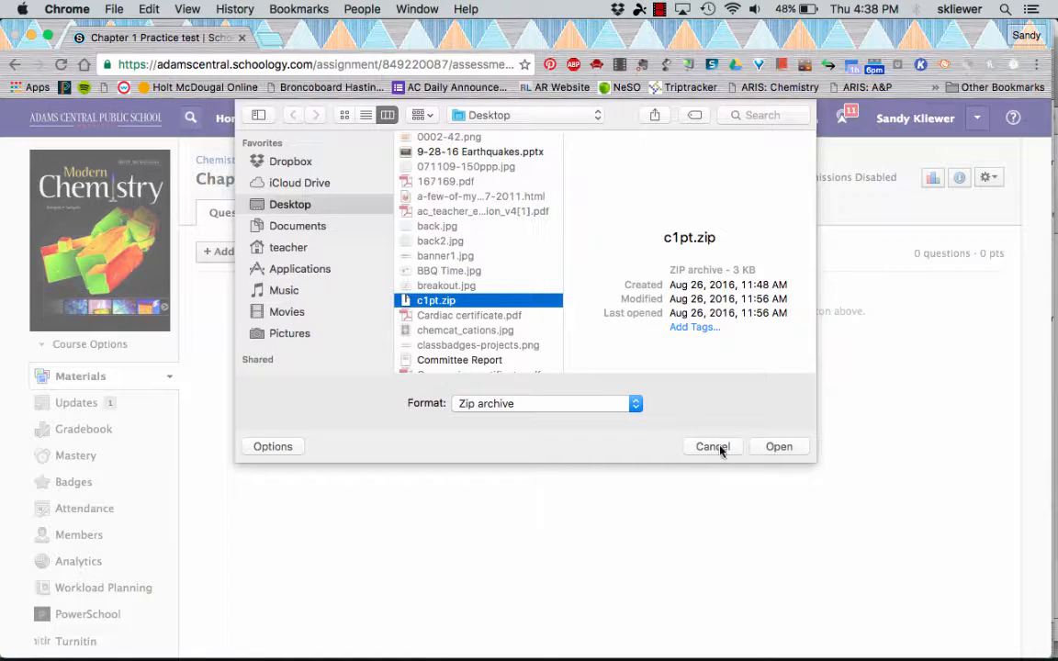
{"action": "left_click", "coordinate": [777, 446]}
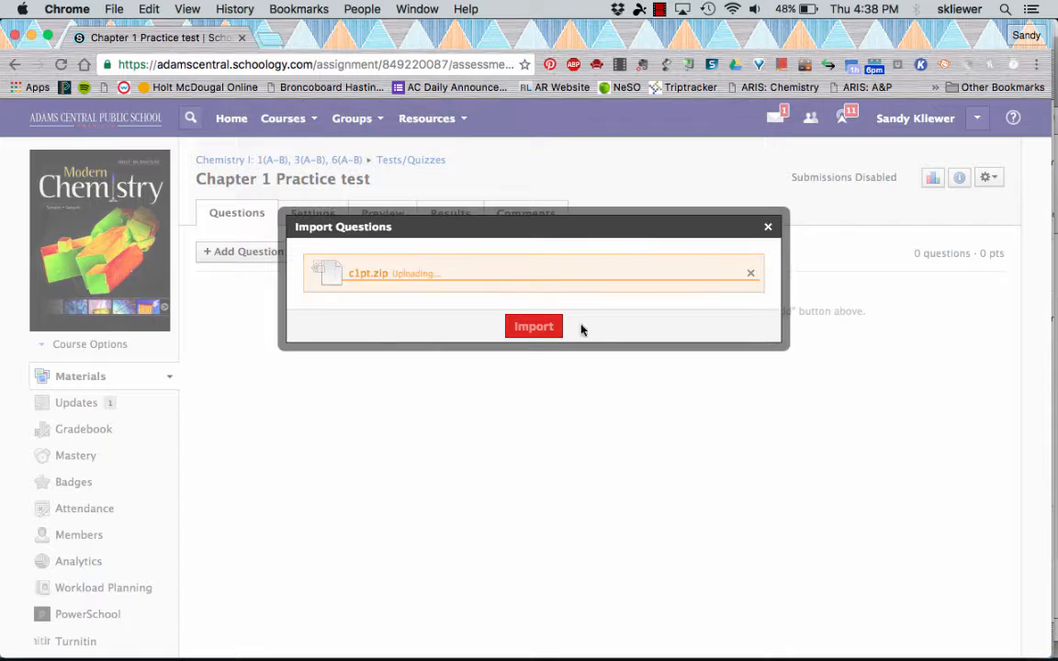
{"action": "left_click", "coordinate": [532, 327]}
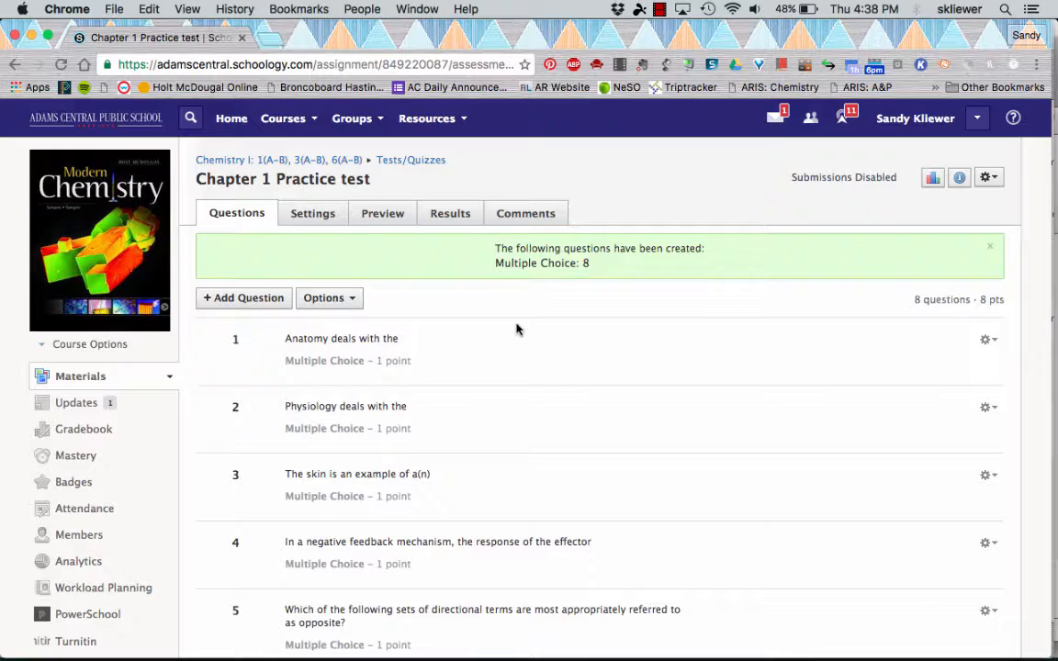
Choose all the imported questions for adding to a question bank.
{"action": "left_click", "coordinate": [341, 303]}
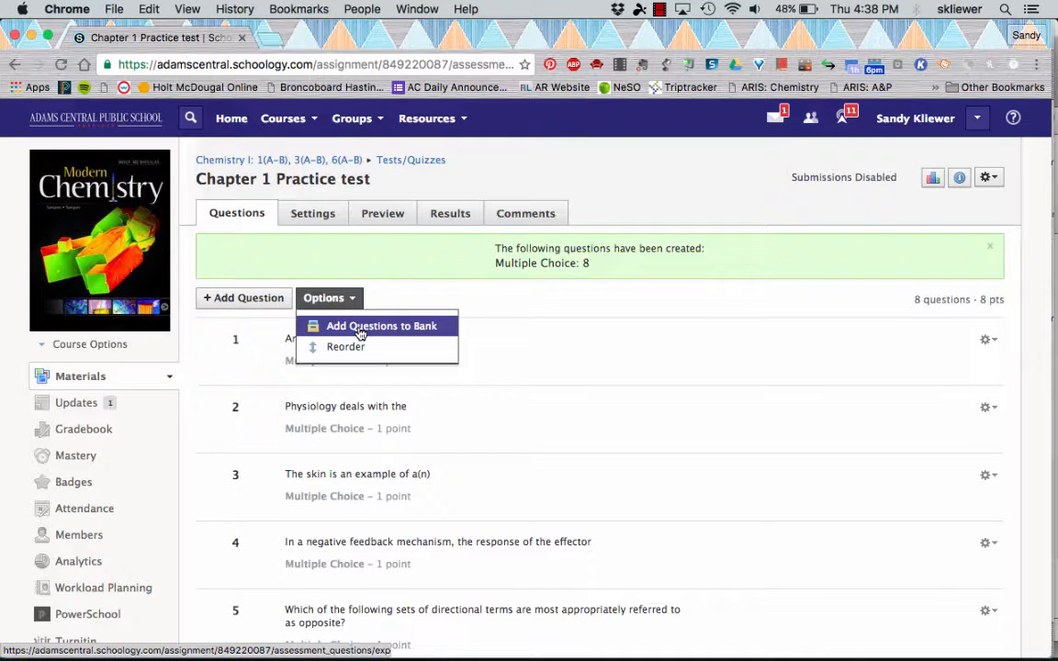
{"action": "left_click", "coordinate": [360, 331]}
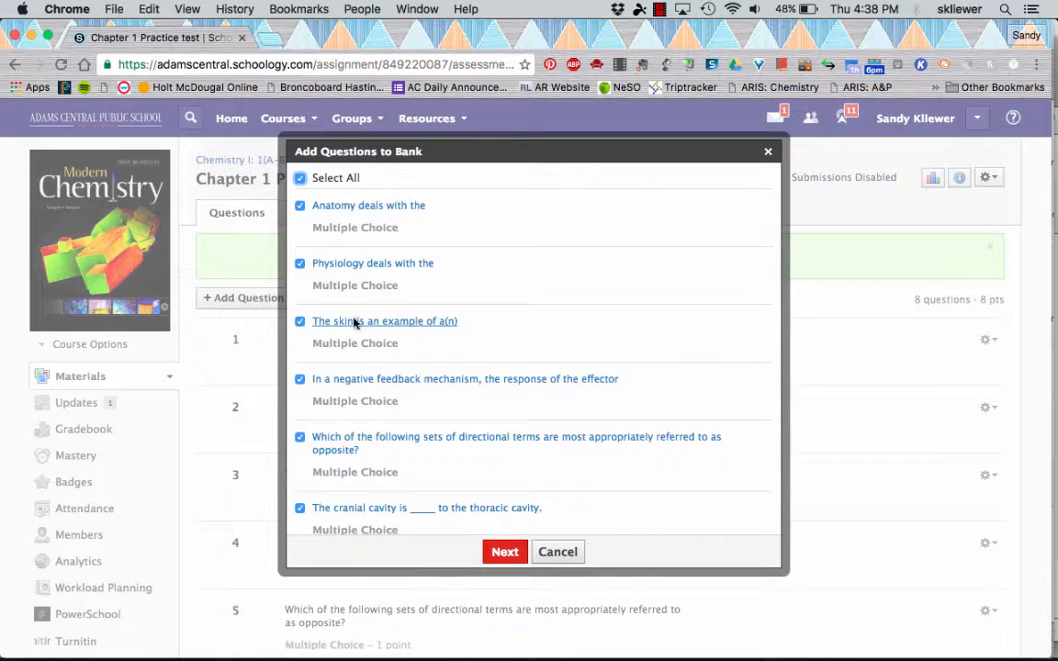
{"action": "left_click", "coordinate": [504, 552]}
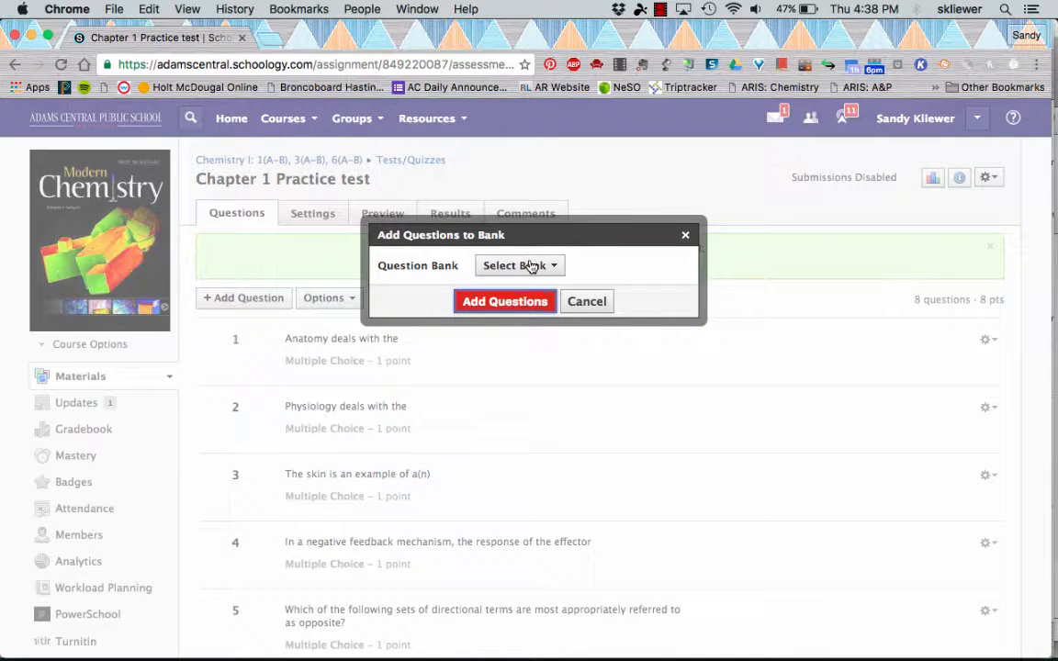
Add the questions to a new question bank named "Chapter 1 Practice" in the Home collection with no folder.
{"action": "left_click", "coordinate": [530, 265]}
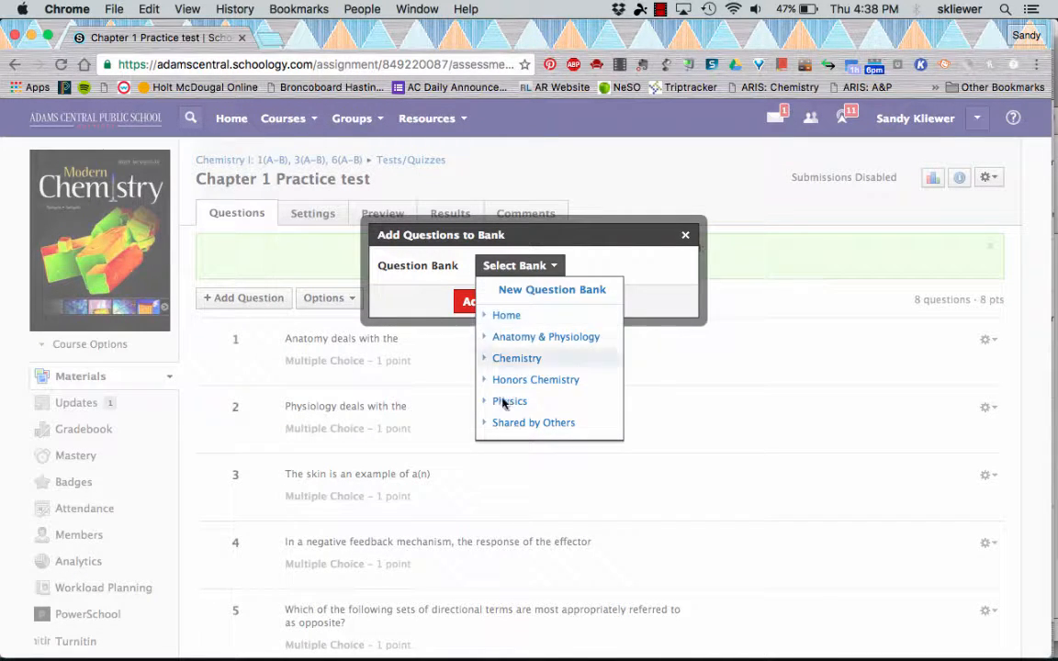
{"action": "left_click", "coordinate": [527, 291]}
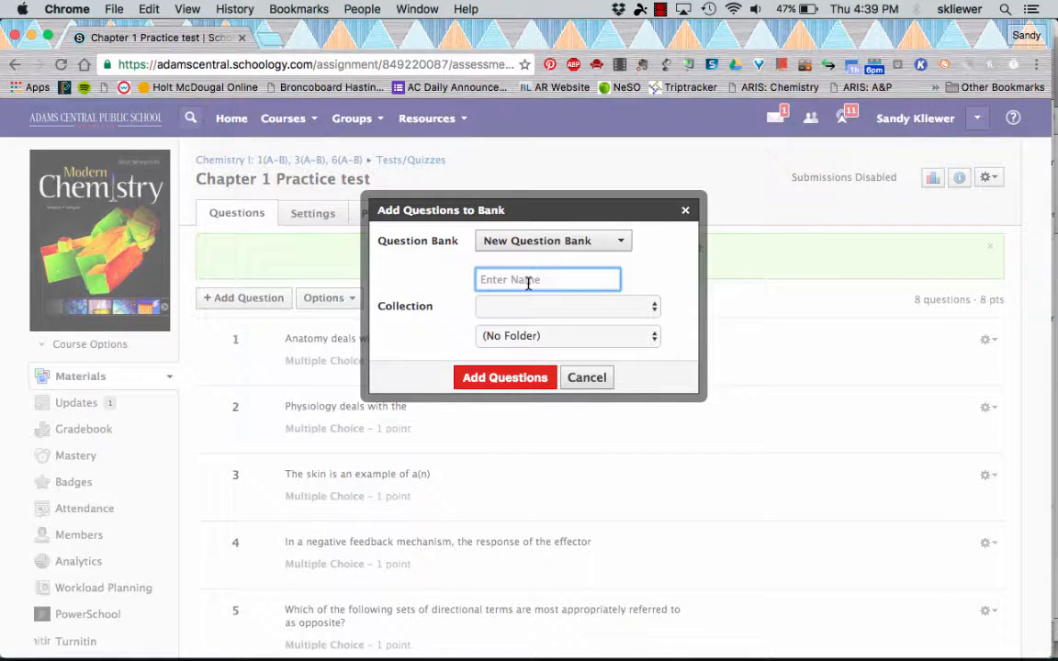
{"action": "type", "text": "Chapter 1 Practice"}
{"action": "left_click", "coordinate": [505, 306]}
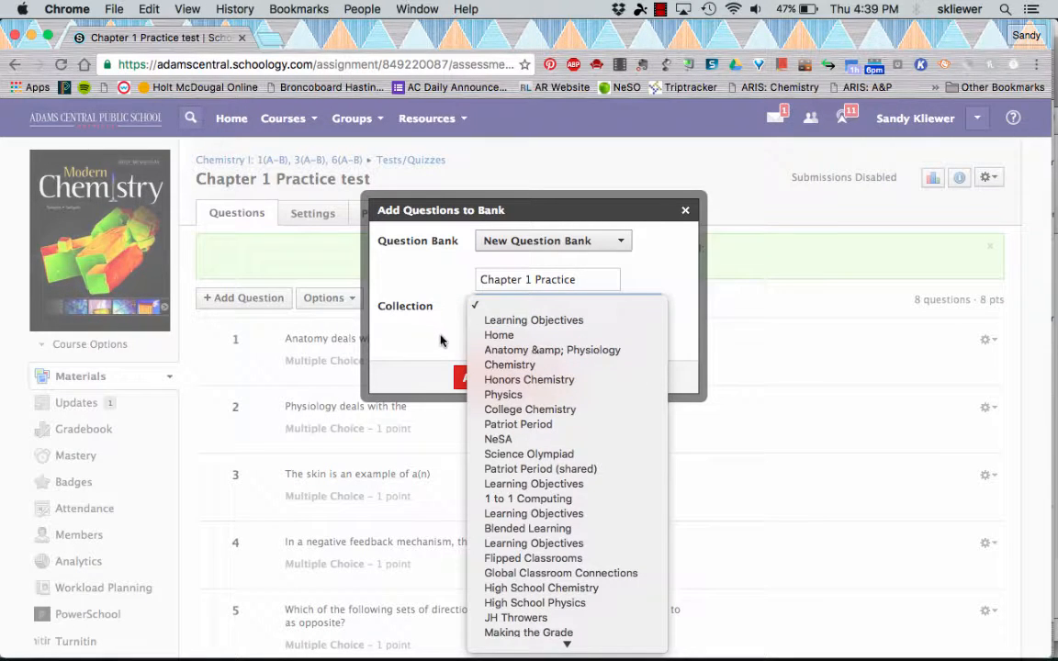
{"action": "left_click", "coordinate": [490, 335]}
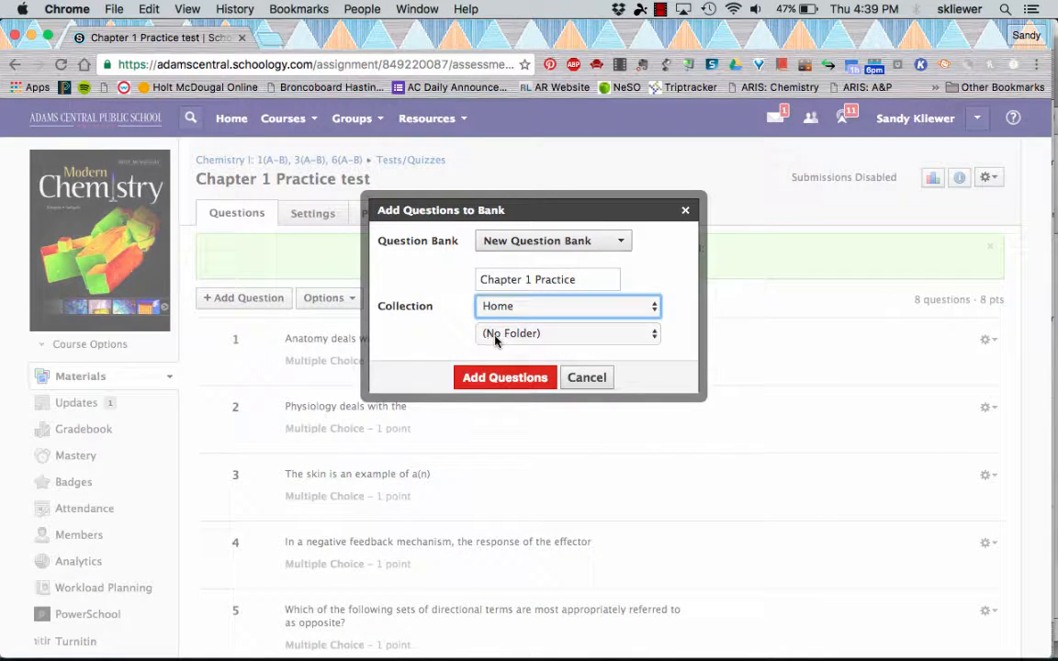
{"action": "left_click", "coordinate": [503, 336]}
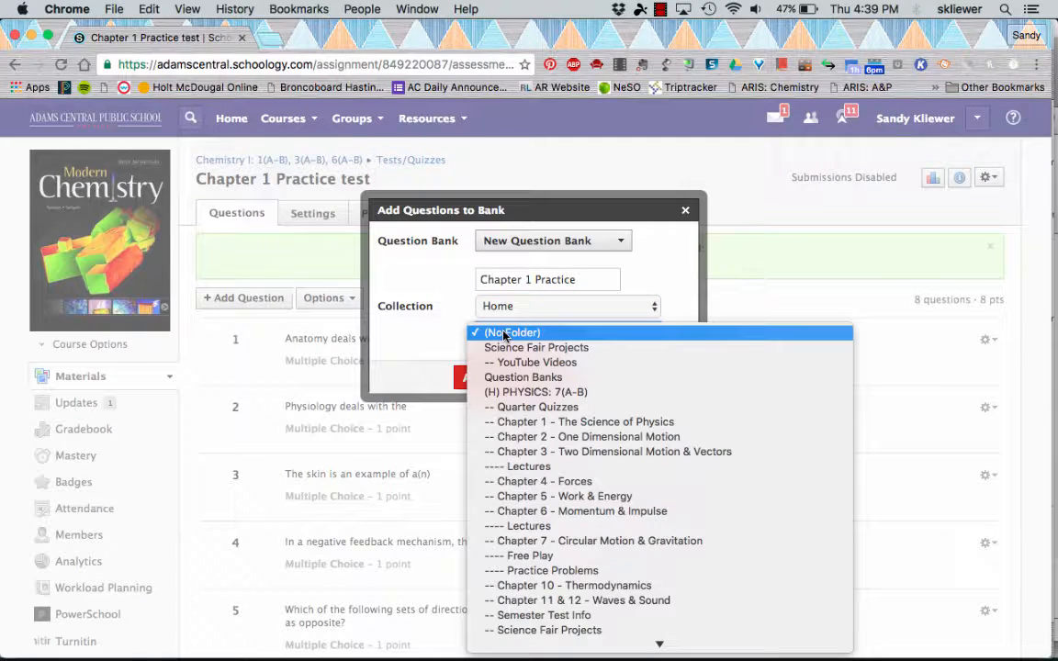
{"action": "left_click", "coordinate": [504, 334]}
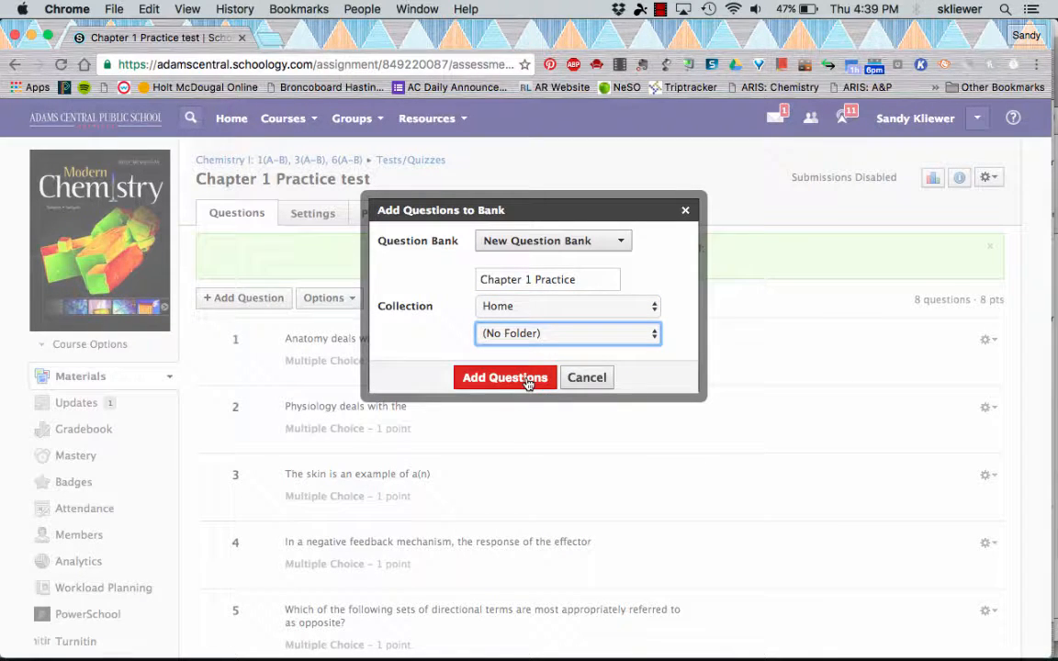
{"action": "left_click", "coordinate": [528, 383]}
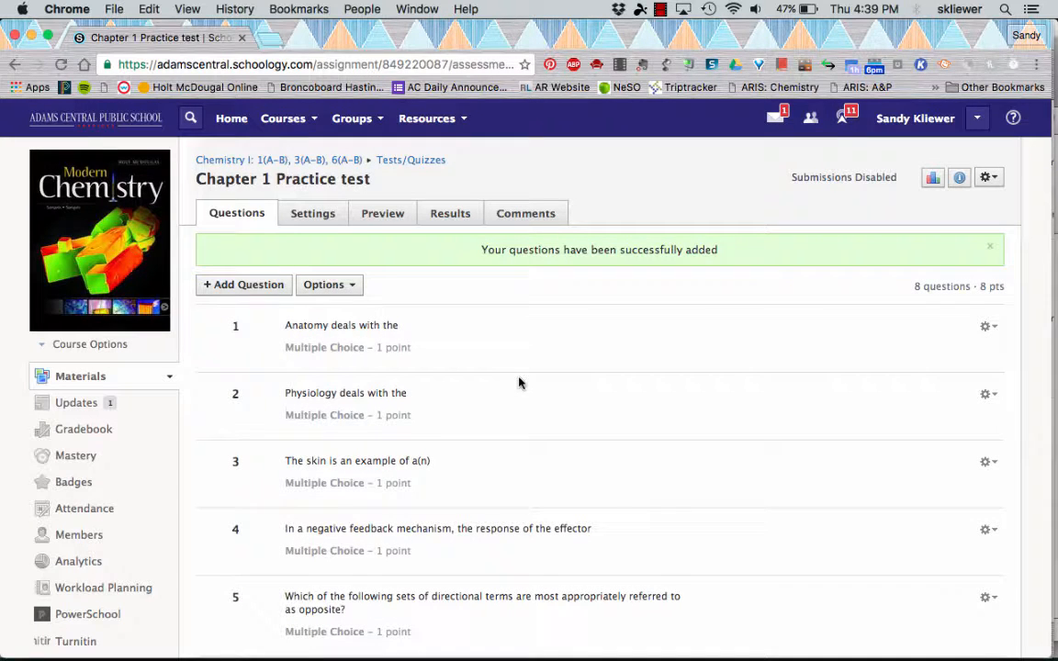
Open the personal resources in a new browser tab and look through the Home collection for the Chapter 1 Practice bank.
{"action": "left_click", "coordinate": [414, 128]}
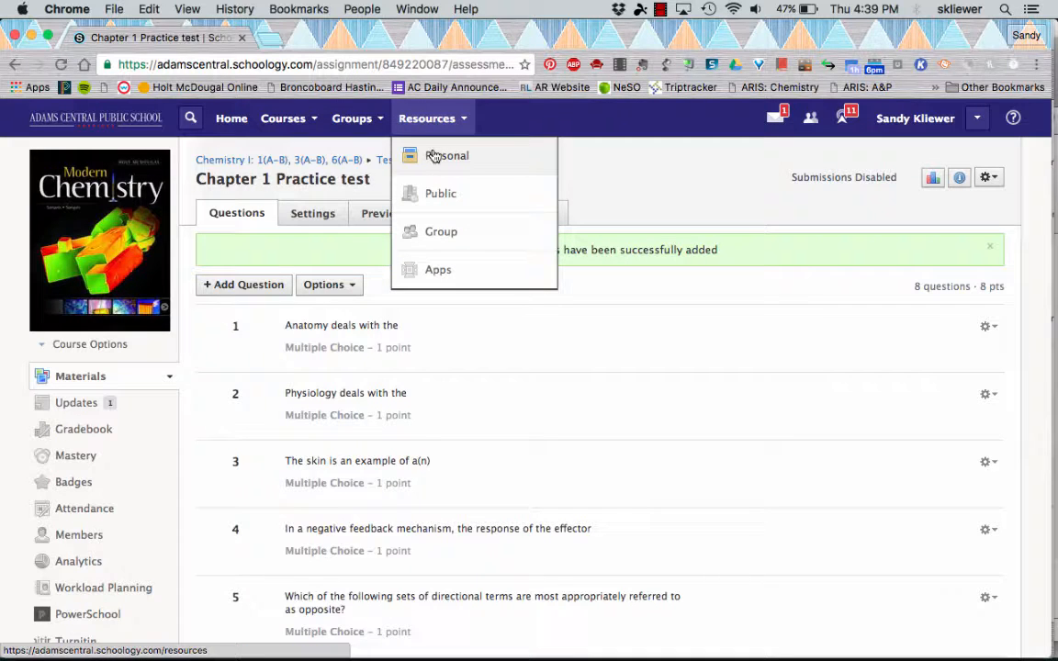
{"action": "left_click", "coordinate": [434, 156], "text": "super"}
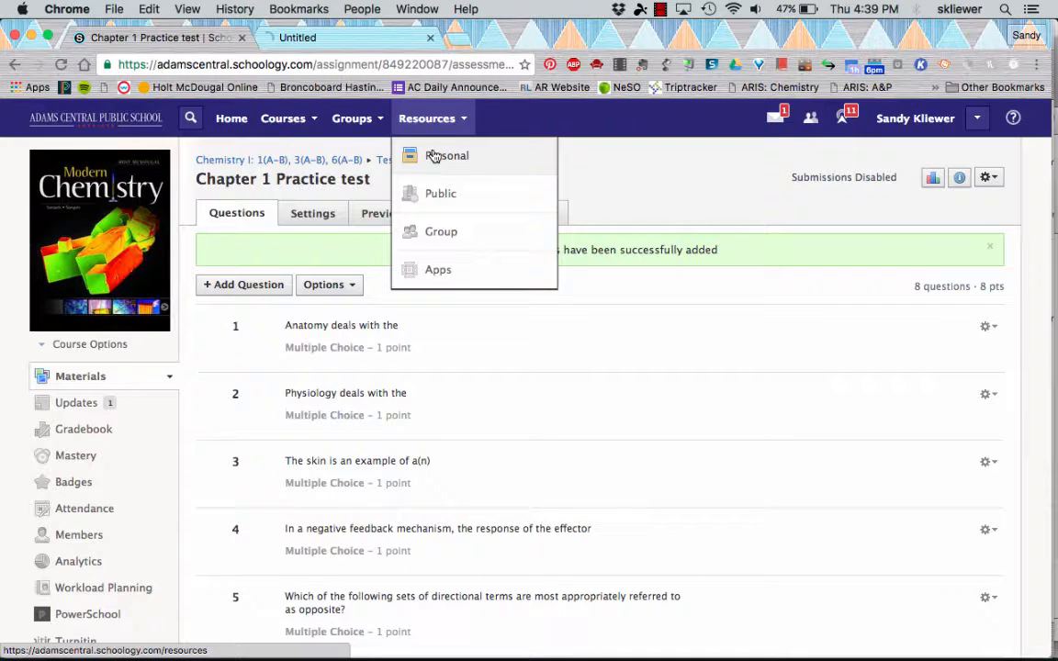
{"action": "left_click", "coordinate": [337, 39]}
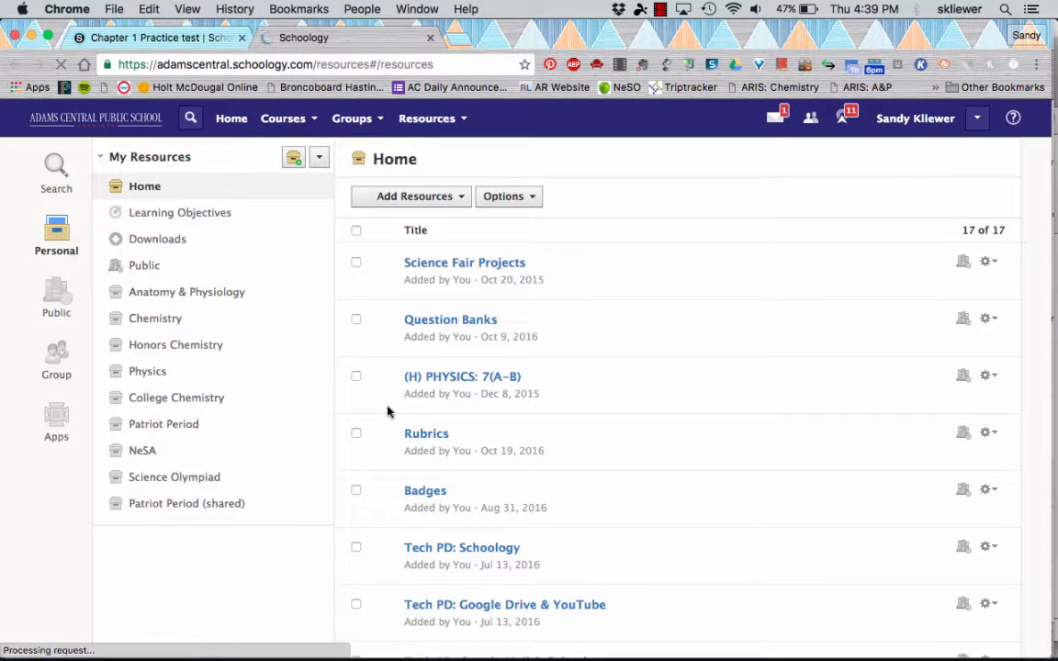
{"action": "scroll", "coordinate": [388, 412], "scroll_direction": "down", "scroll_amount": 10}
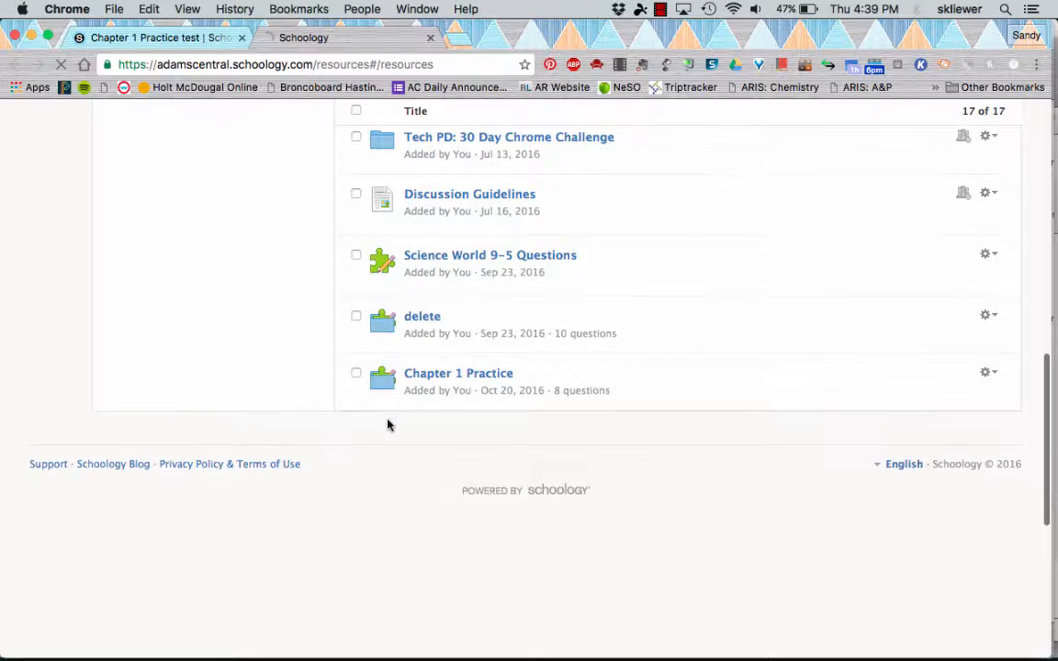
{"action": "scroll", "coordinate": [390, 413], "scroll_direction": "up", "scroll_amount": 10}
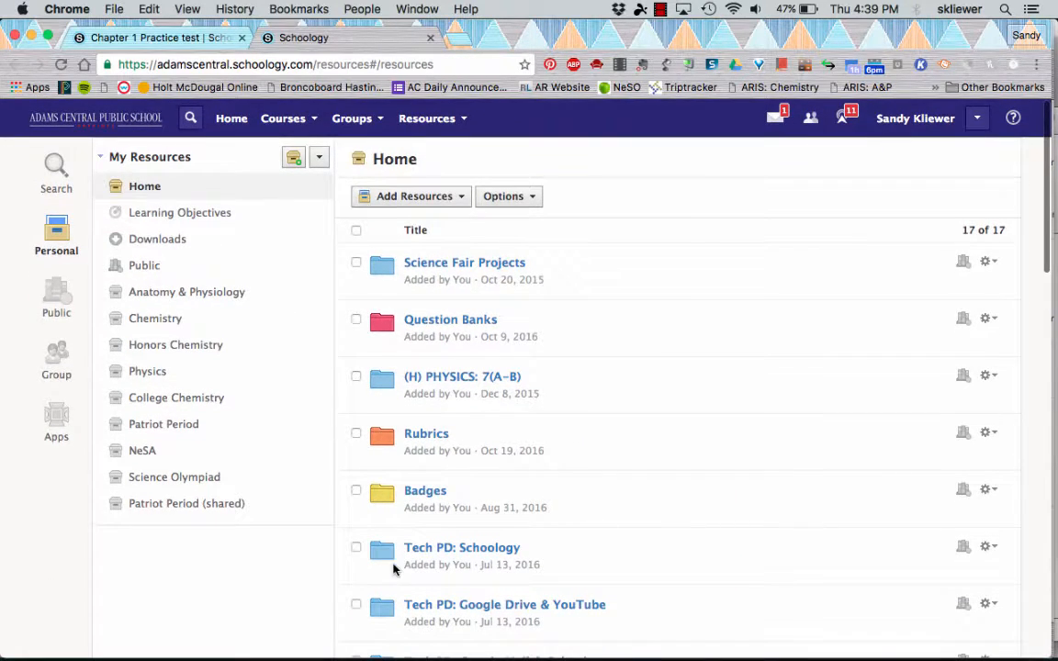
Find the Chapter 1 Practice bank at the end of the Home collection and view the resource types that can be added.
{"action": "scroll", "coordinate": [394, 567], "scroll_direction": "down", "scroll_amount": 10}
{"action": "scroll", "coordinate": [355, 312], "scroll_direction": "up", "scroll_amount": 3}
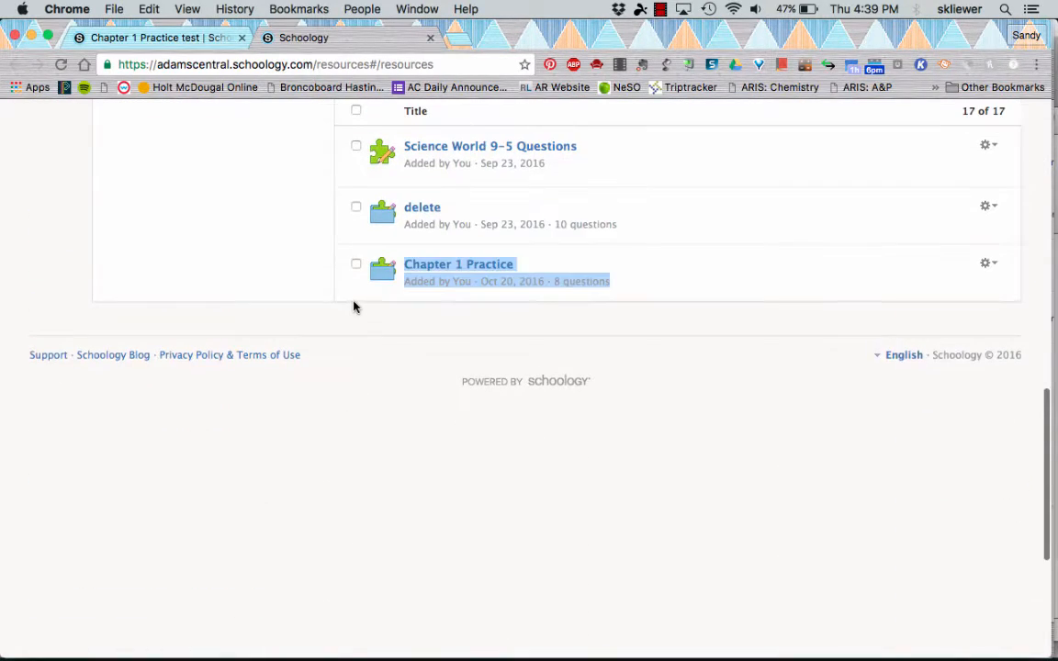
{"action": "left_click", "coordinate": [306, 266]}
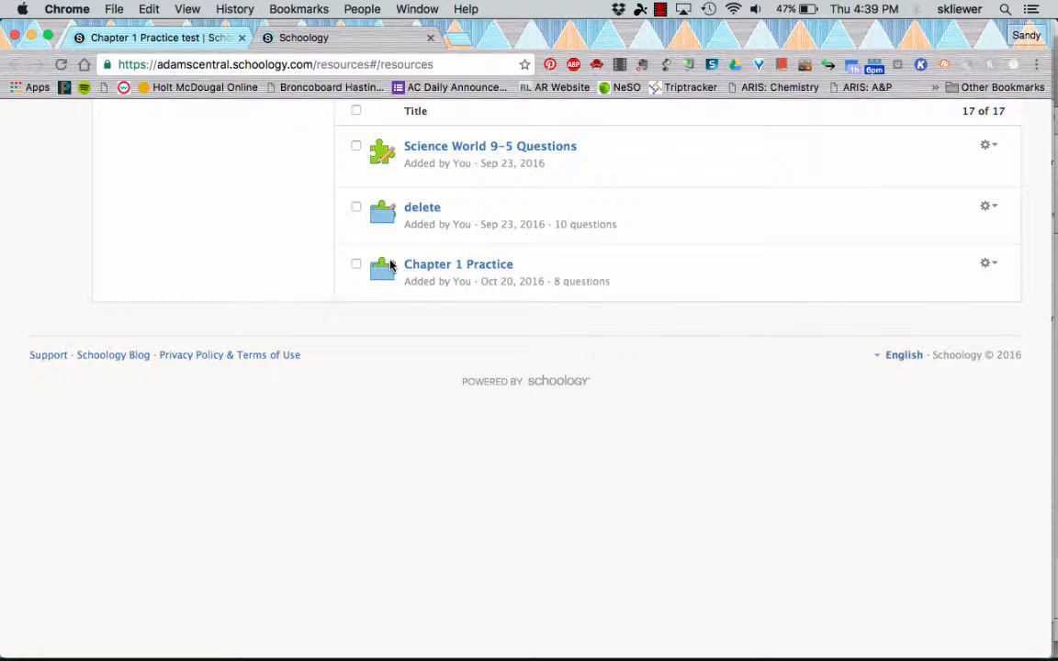
{"action": "scroll", "coordinate": [389, 266], "scroll_direction": "up", "scroll_amount": 15}
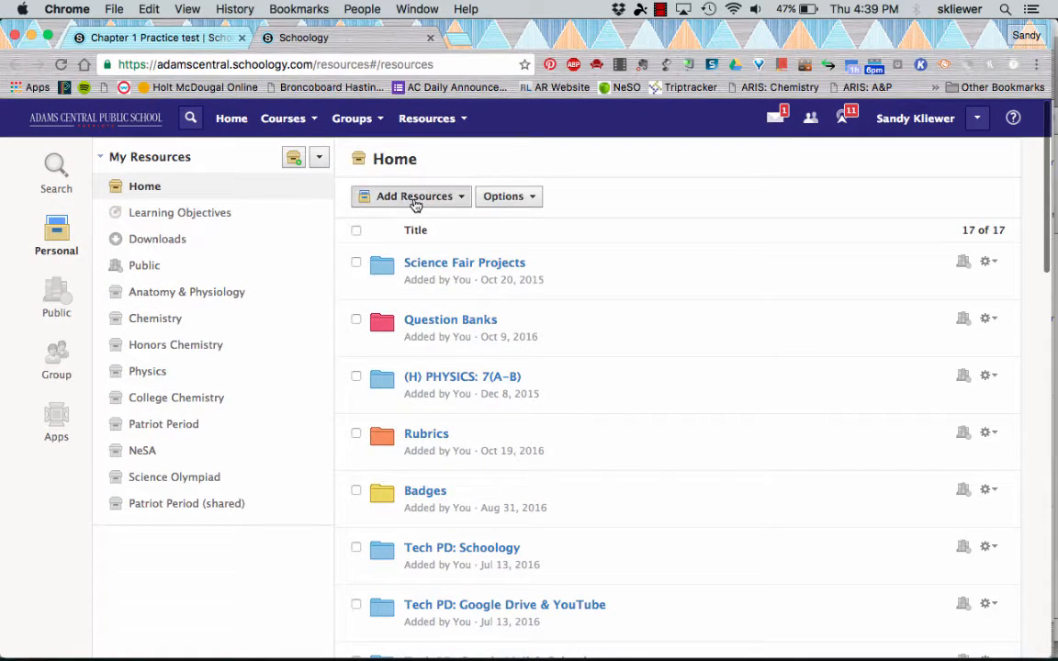
{"action": "left_click", "coordinate": [414, 204]}
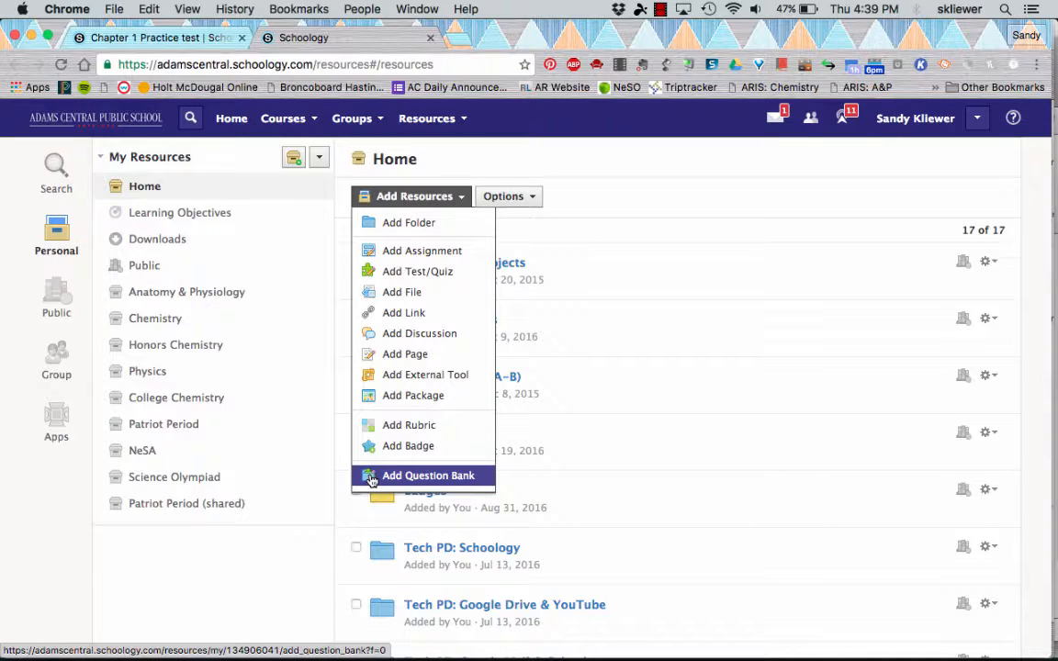
{"action": "left_click", "coordinate": [307, 562]}
Open the Chapter 1 Practice question bank, review its questions and view the question types that can be added.
{"action": "scroll", "coordinate": [307, 561], "scroll_direction": "down", "scroll_amount": 15}
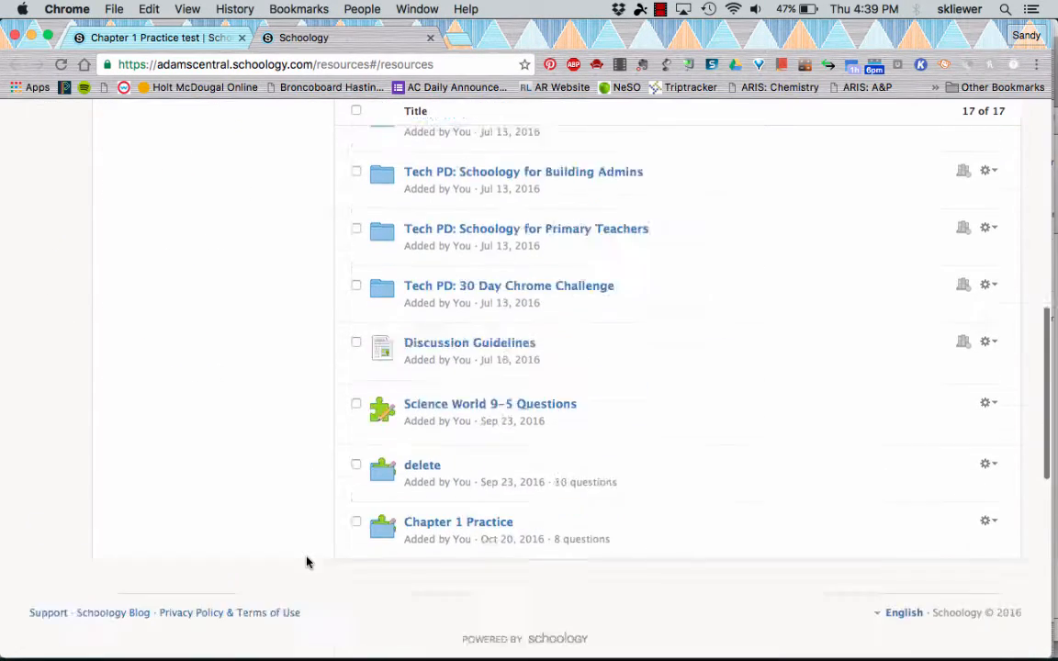
{"action": "left_click", "coordinate": [445, 264]}
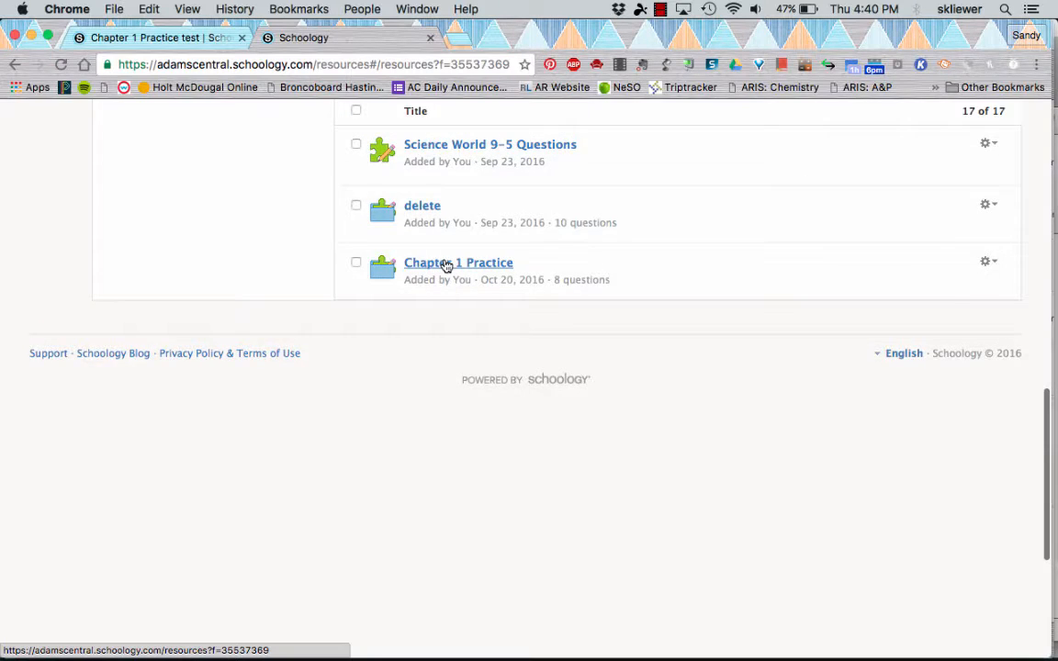
{"action": "scroll", "coordinate": [450, 275], "scroll_direction": "down", "scroll_amount": 5}
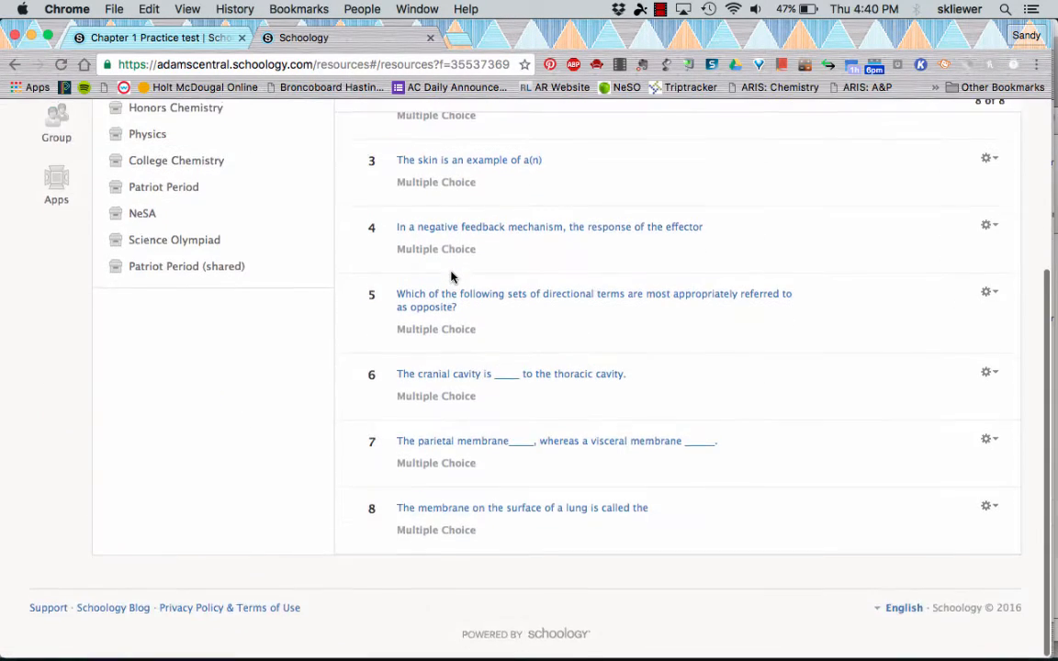
{"action": "scroll", "coordinate": [451, 275], "scroll_direction": "up", "scroll_amount": 5}
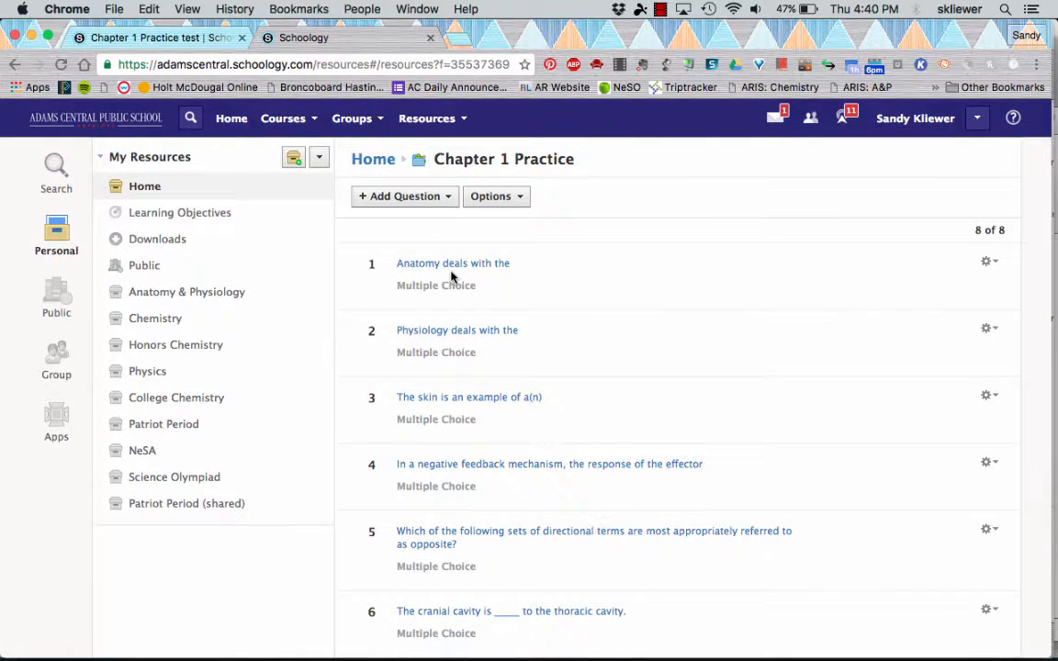
{"action": "left_click", "coordinate": [425, 202]}
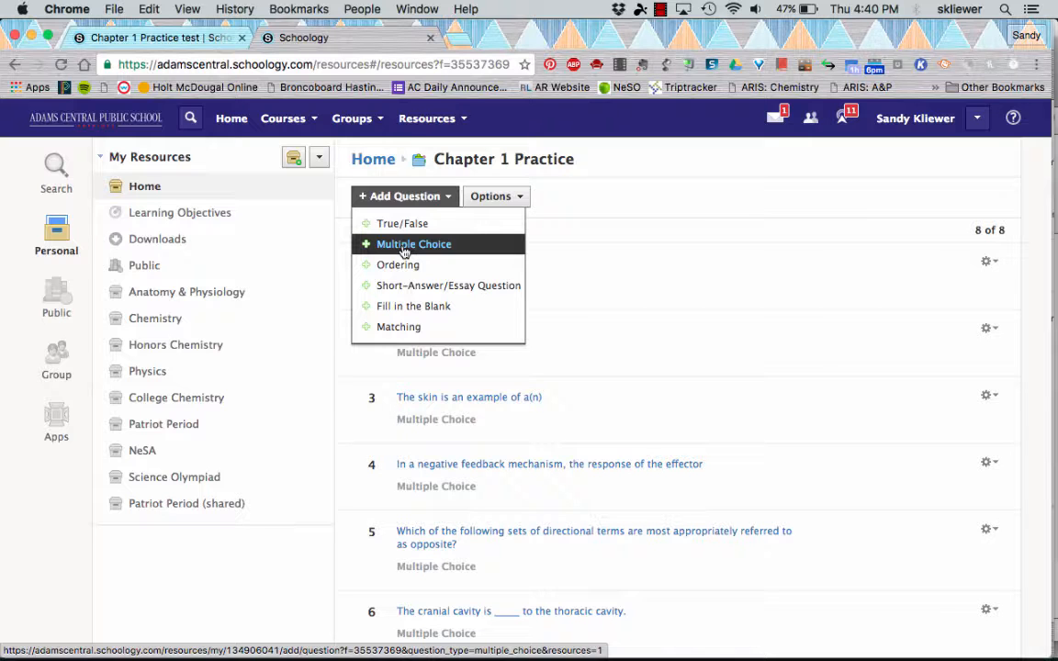
{"action": "left_click", "coordinate": [571, 200]}
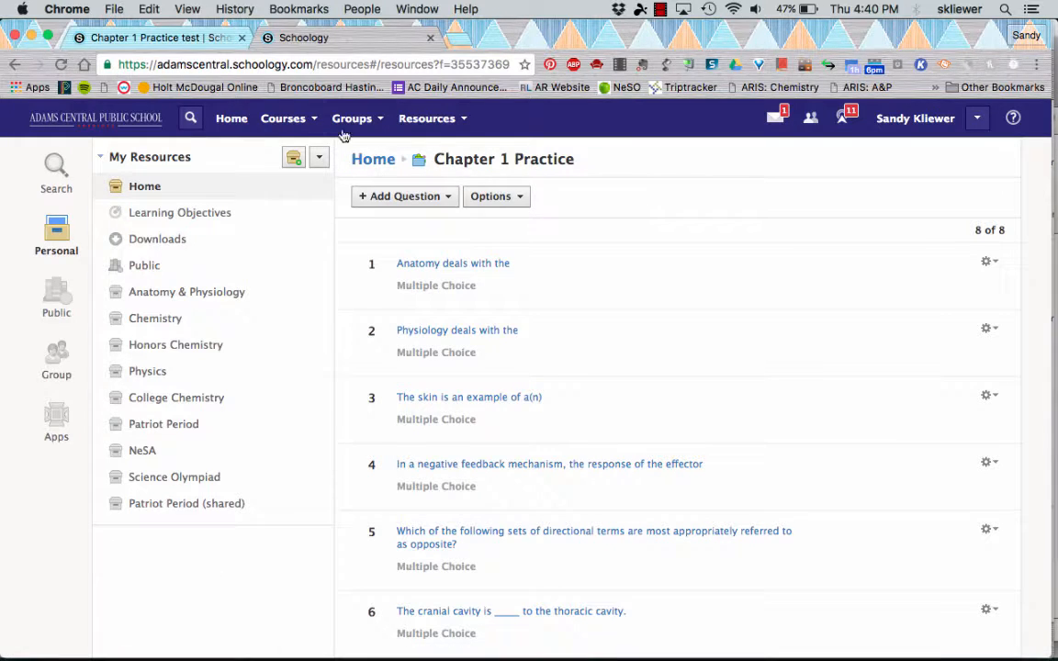
Return to the Chapter 1 Practice test in the chemistry course and delete it.
{"action": "left_click", "coordinate": [202, 42]}
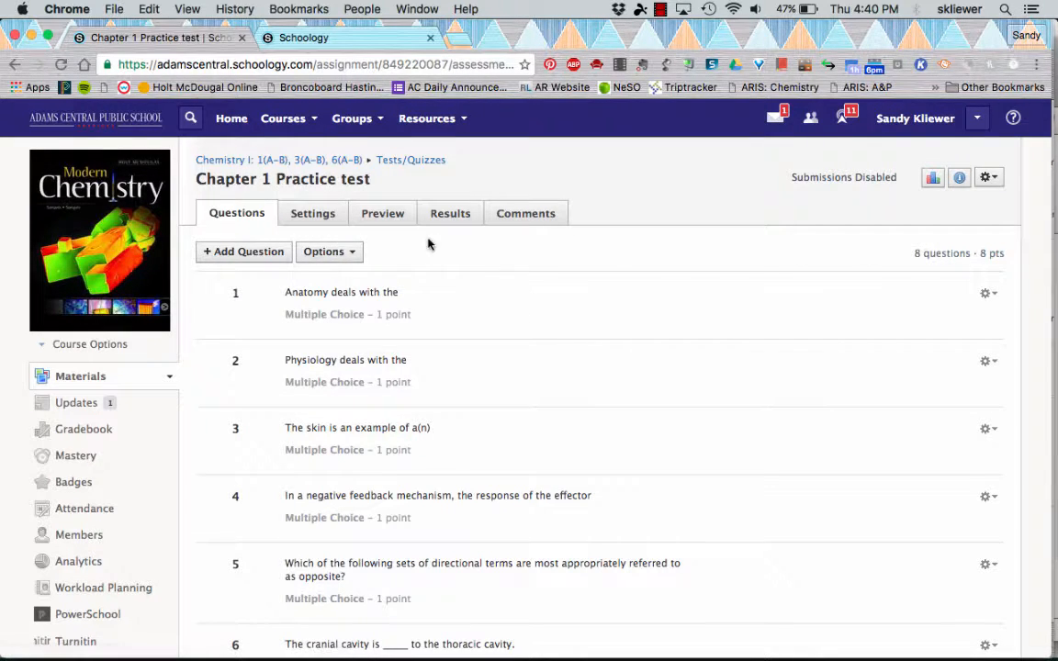
{"action": "left_click", "coordinate": [989, 177]}
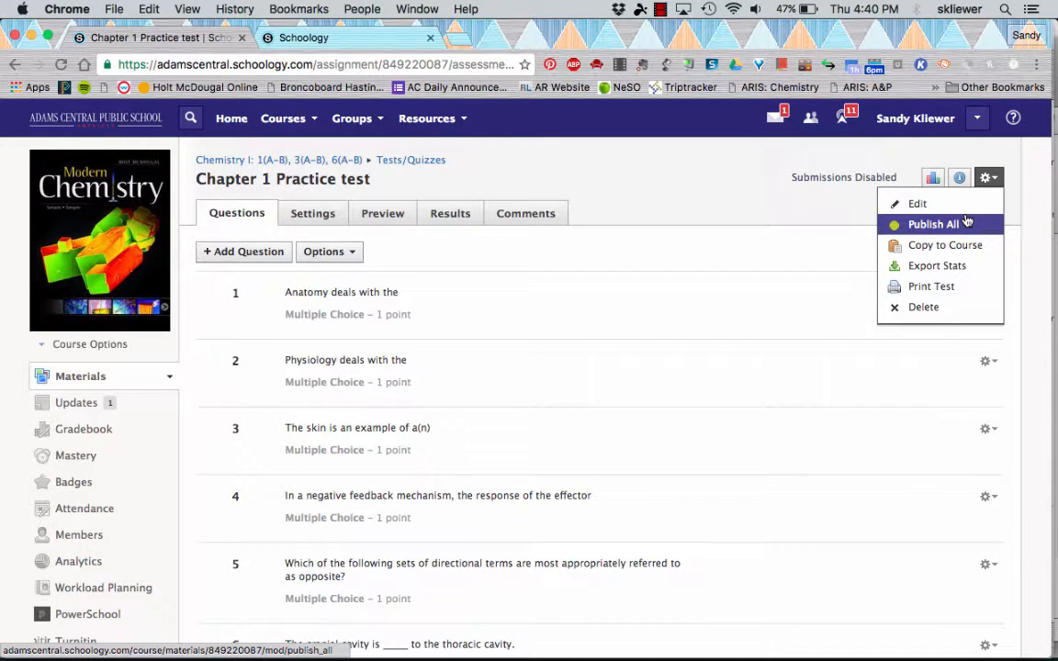
{"action": "left_click", "coordinate": [936, 307]}
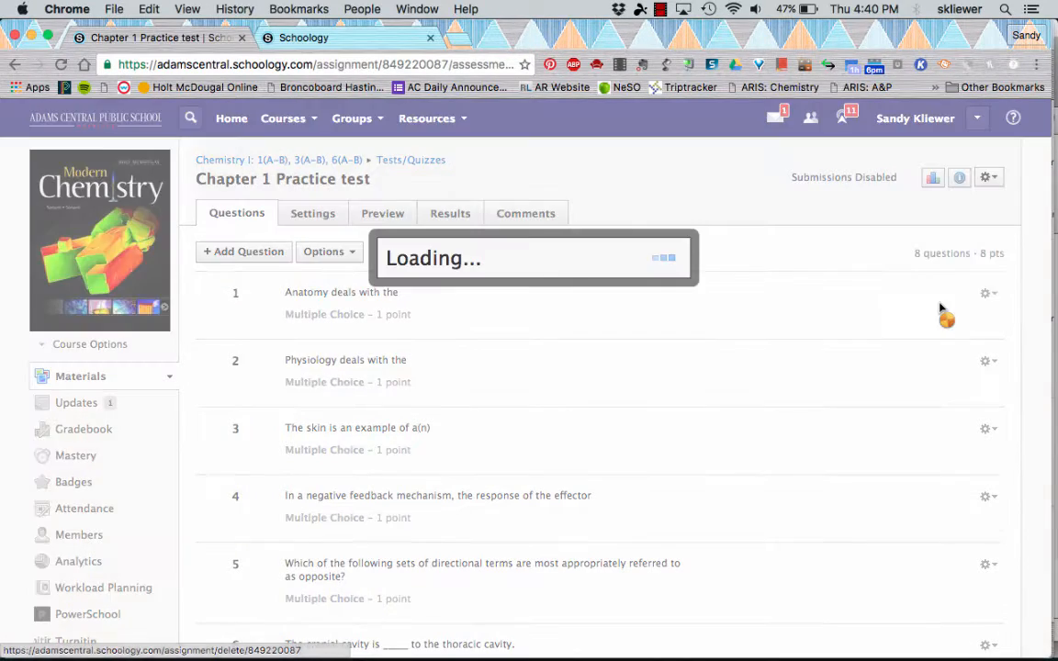
{"action": "left_click", "coordinate": [490, 314]}
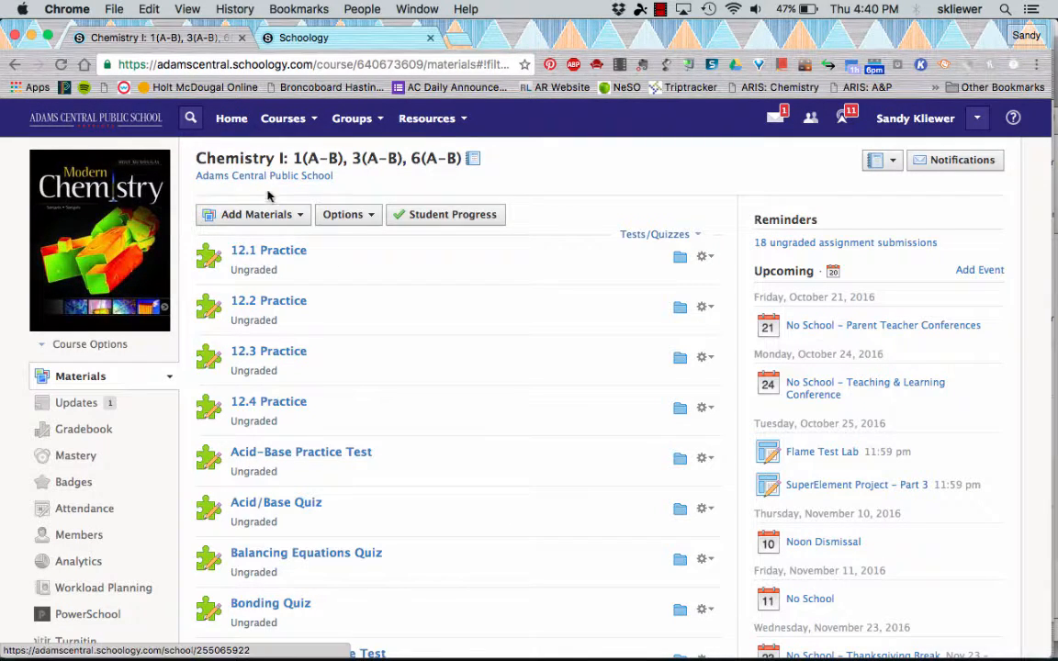
Start a new test/quiz below the Science World folder in the full course materials and name it "Chapter 1 Test".
{"action": "left_click", "coordinate": [92, 377]}
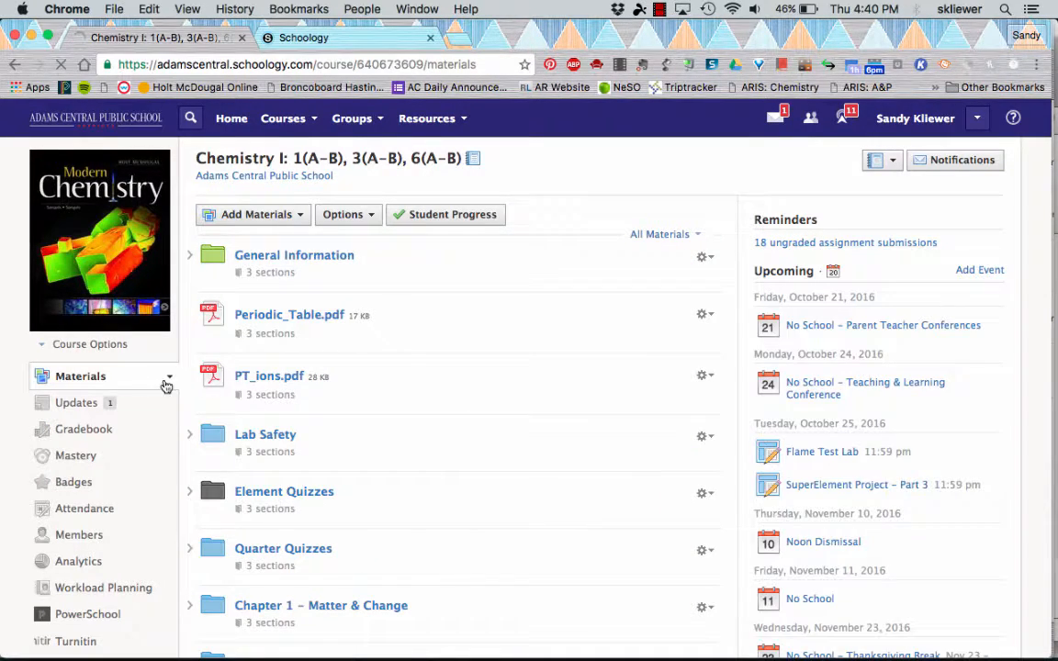
{"action": "scroll", "coordinate": [401, 481], "scroll_direction": "down", "scroll_amount": 10}
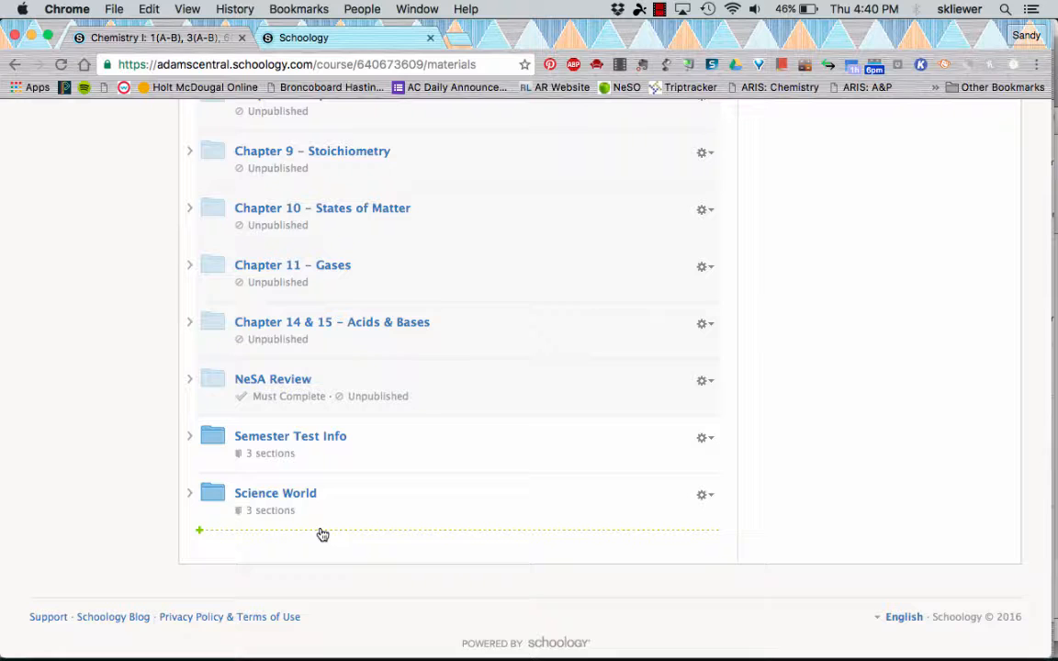
{"action": "left_click", "coordinate": [323, 531]}
{"action": "left_click", "coordinate": [267, 605]}
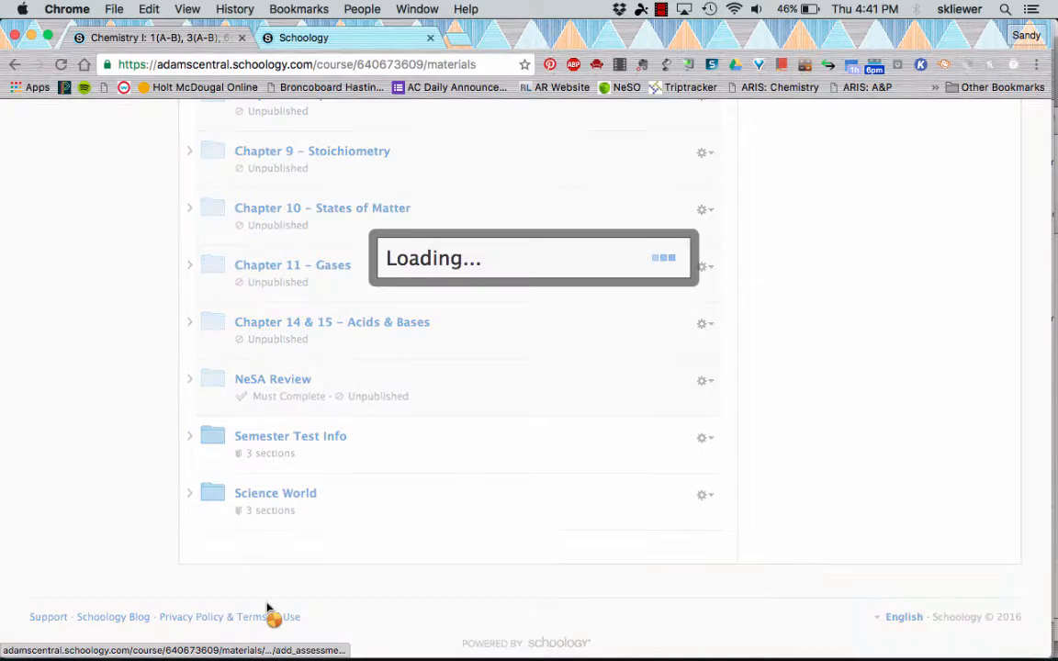
{"action": "type", "text": "C"}
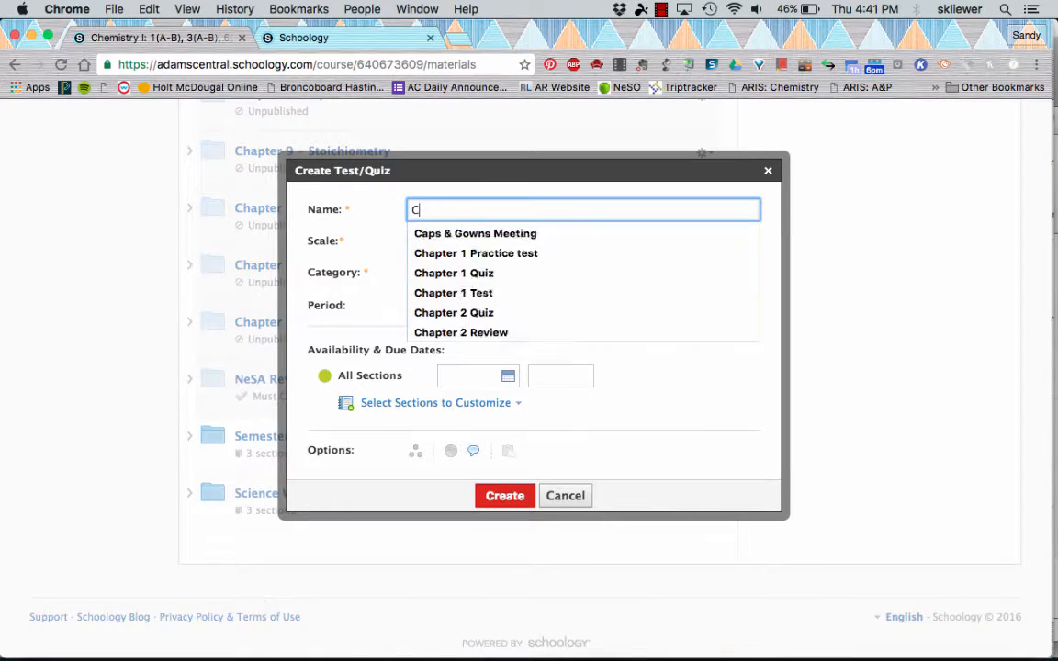
{"action": "type", "text": "hapter 1"}
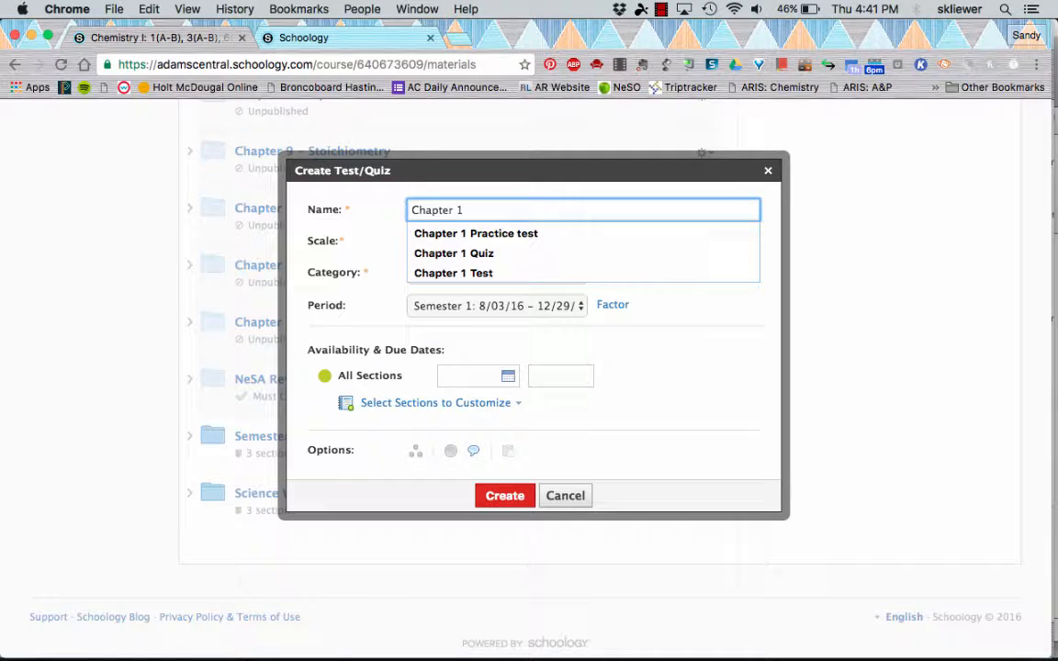
{"action": "key", "text": "Down"}
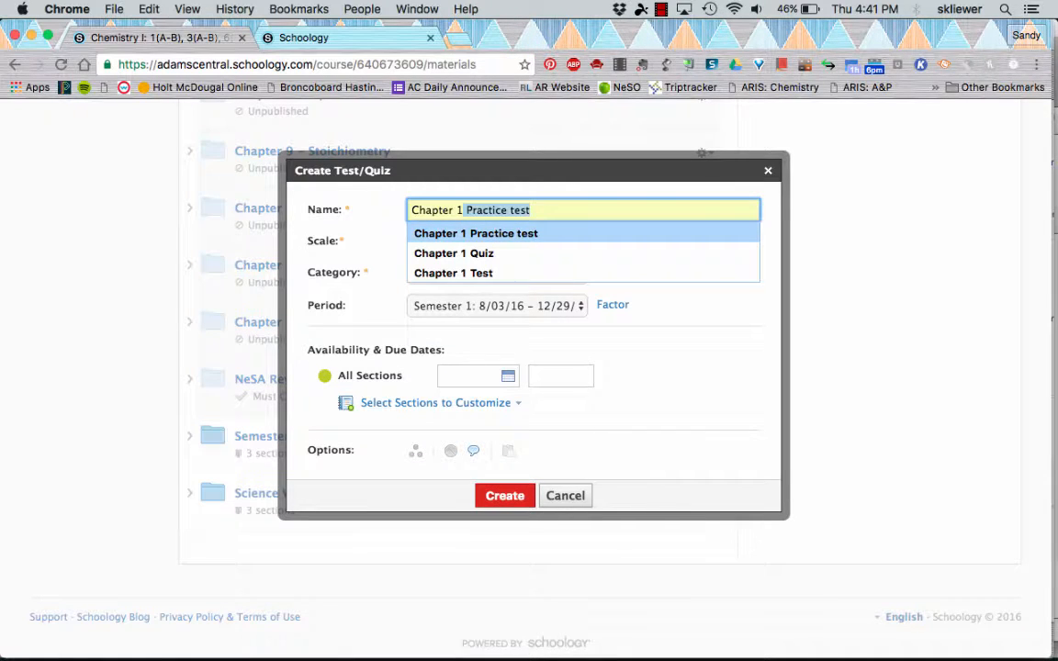
{"action": "key", "text": "Down"}
{"action": "key", "text": "Down"}
{"action": "key", "text": "Return"}
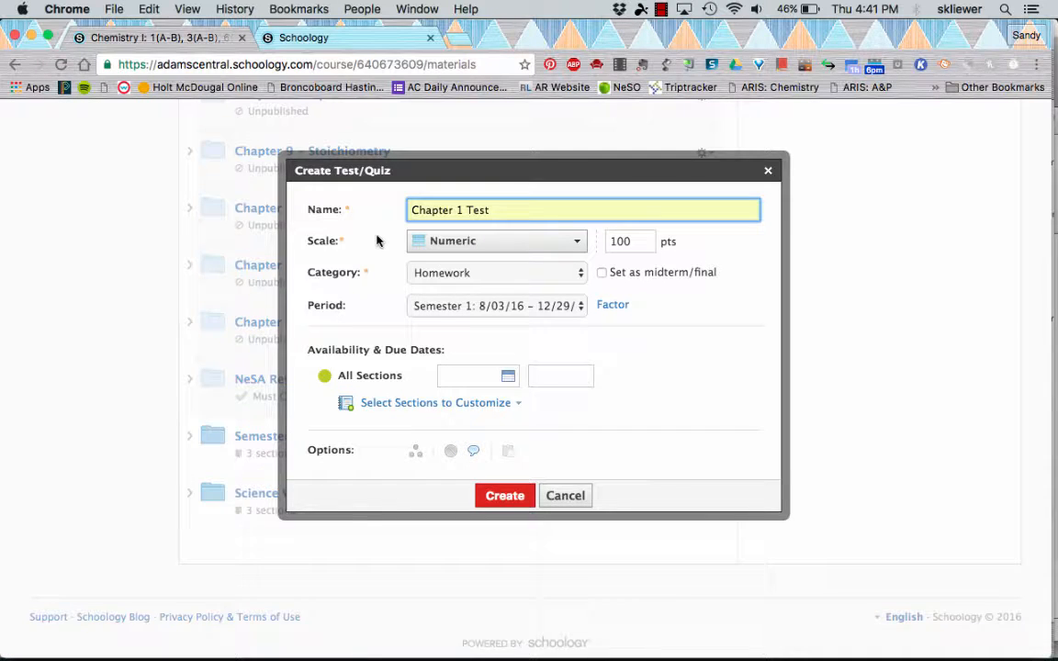
Unpublish the test for all sections, set its category to Ungraded, and create it.
{"action": "left_click", "coordinate": [324, 380]}
{"action": "left_click", "coordinate": [554, 275]}
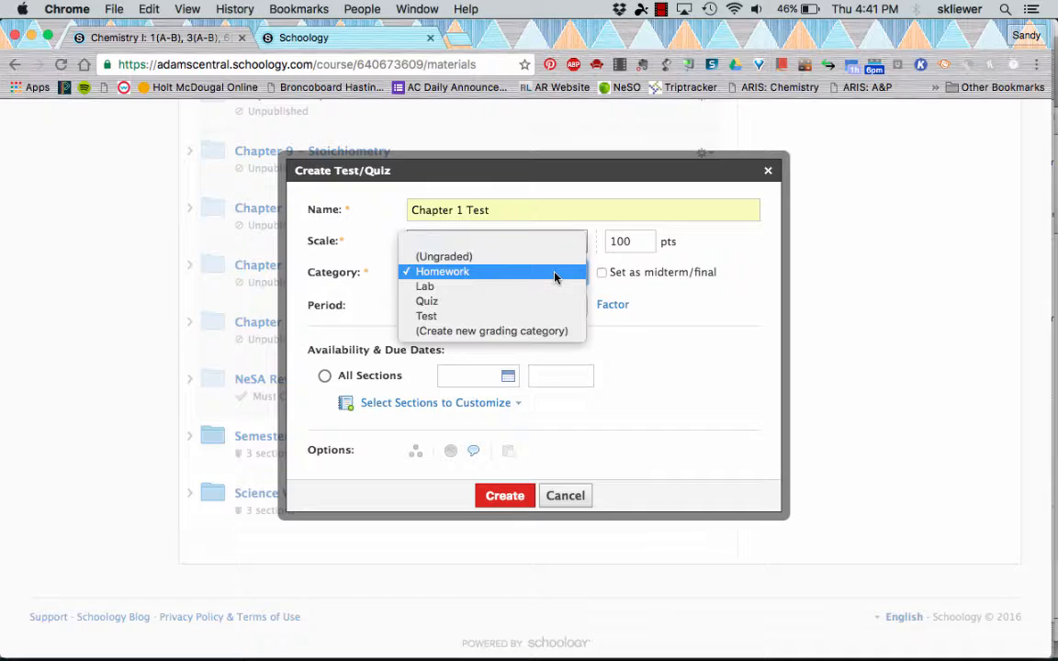
{"action": "left_click", "coordinate": [559, 265]}
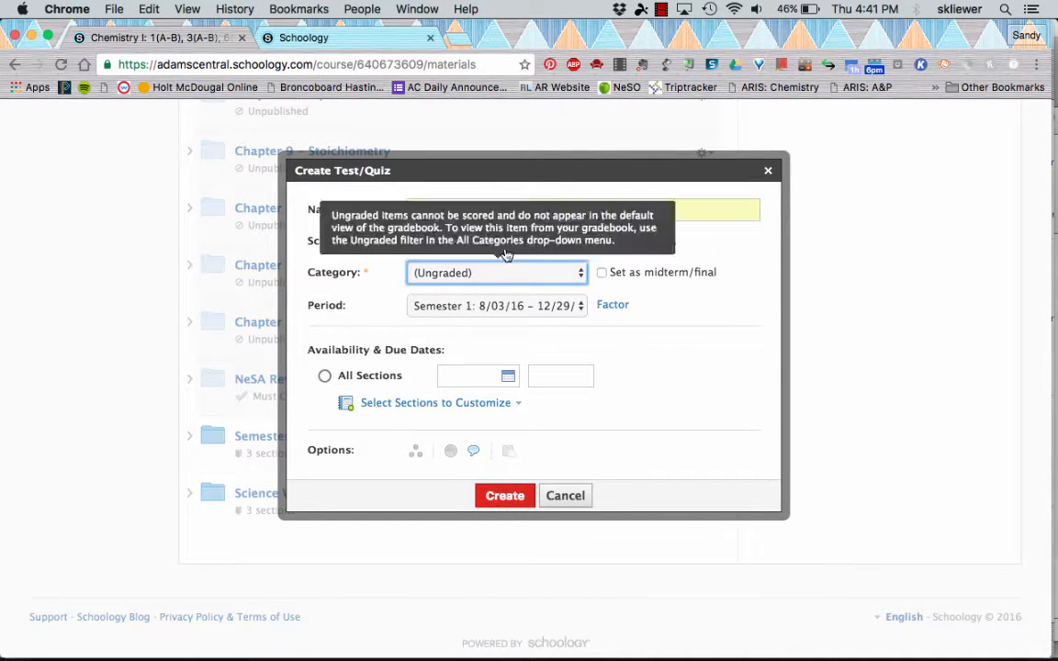
{"action": "left_click", "coordinate": [506, 495]}
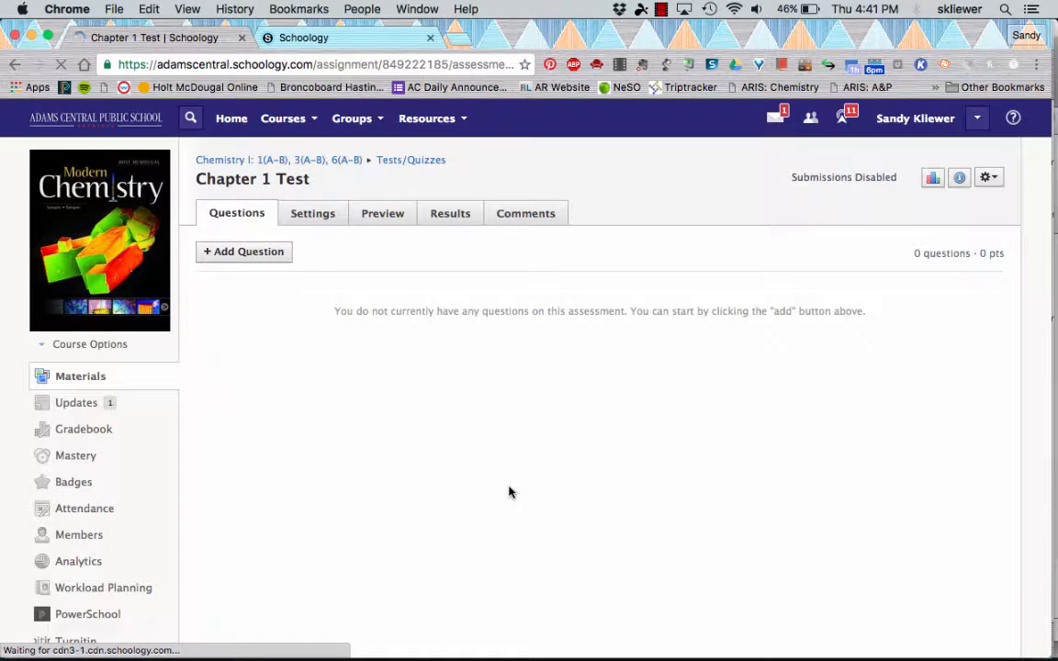
Open the Chapter 1 Practice bank from the Home collection for importing individual questions into the test.
{"action": "left_click", "coordinate": [261, 252]}
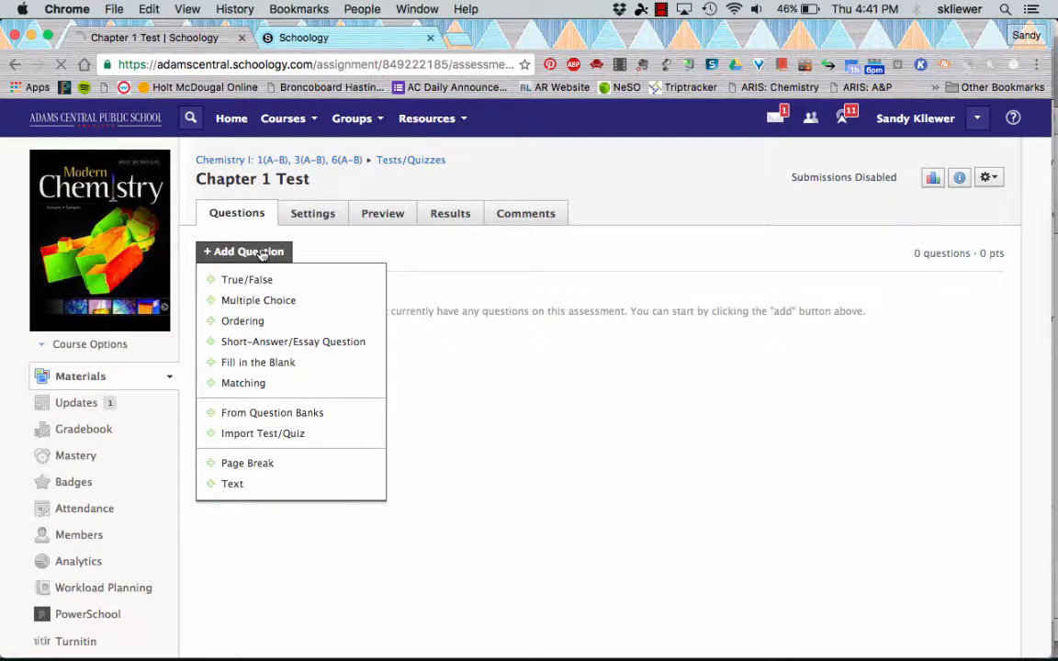
{"action": "left_click", "coordinate": [342, 415]}
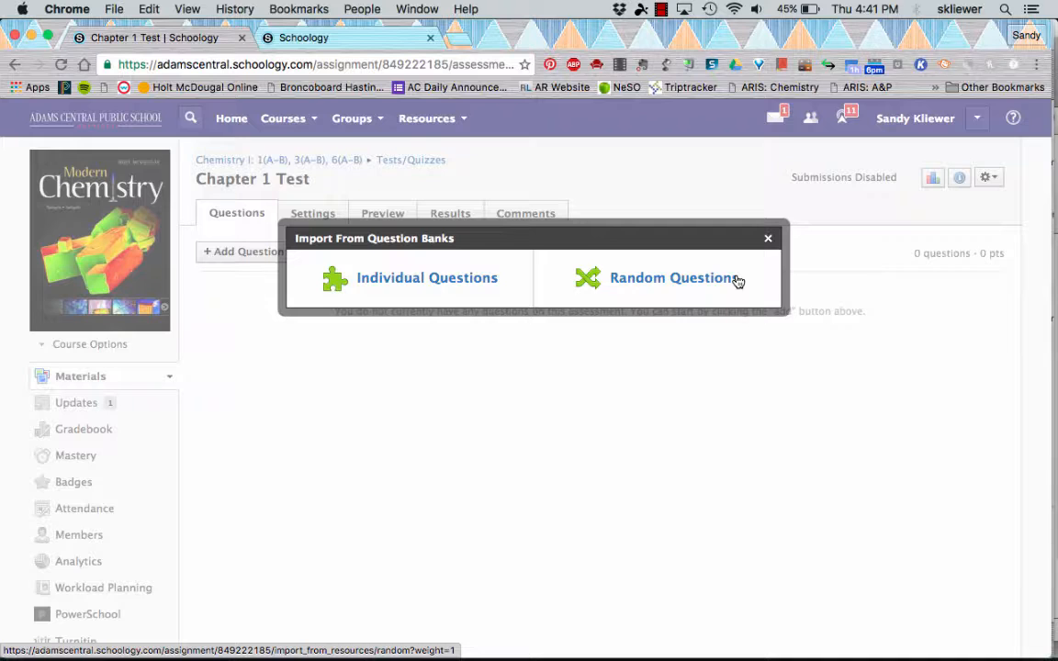
{"action": "left_click", "coordinate": [426, 280]}
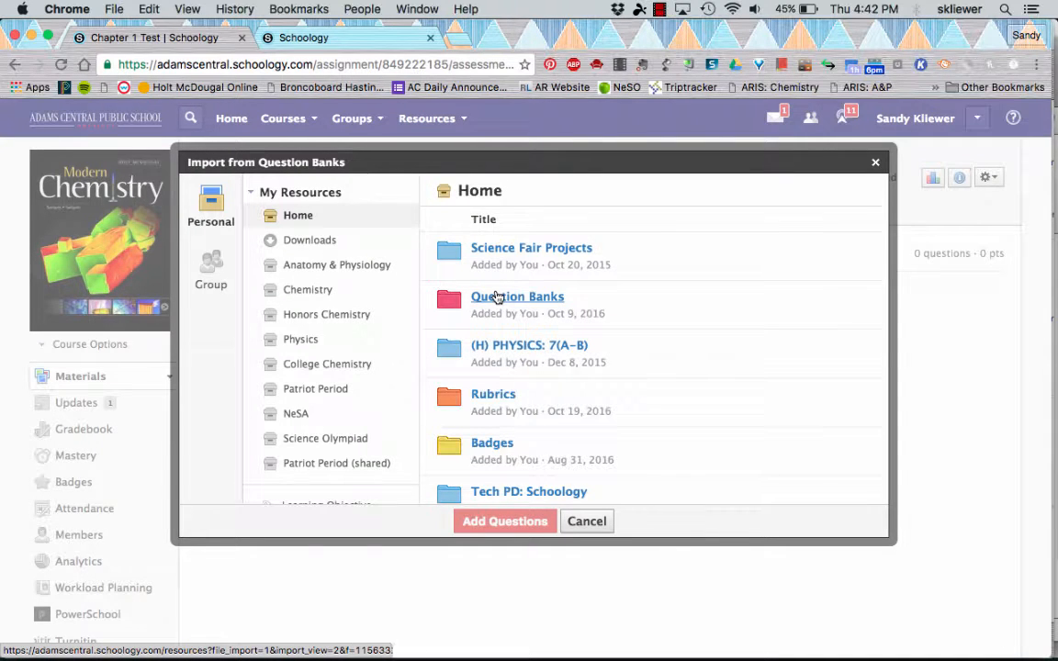
{"action": "scroll", "coordinate": [495, 298], "scroll_direction": "down", "scroll_amount": 10}
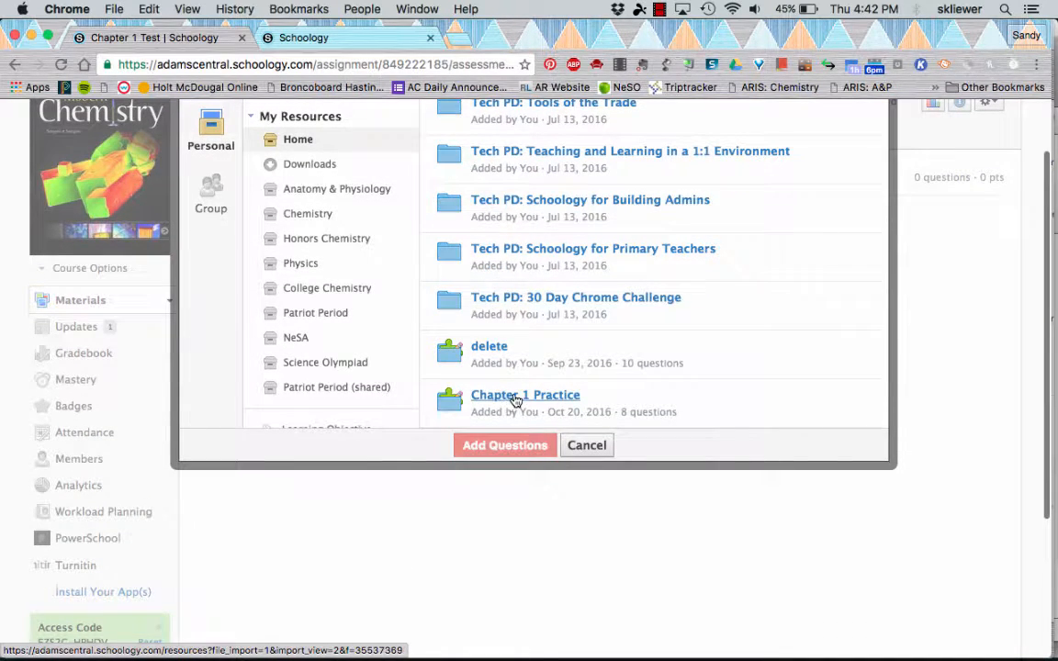
{"action": "left_click", "coordinate": [510, 397]}
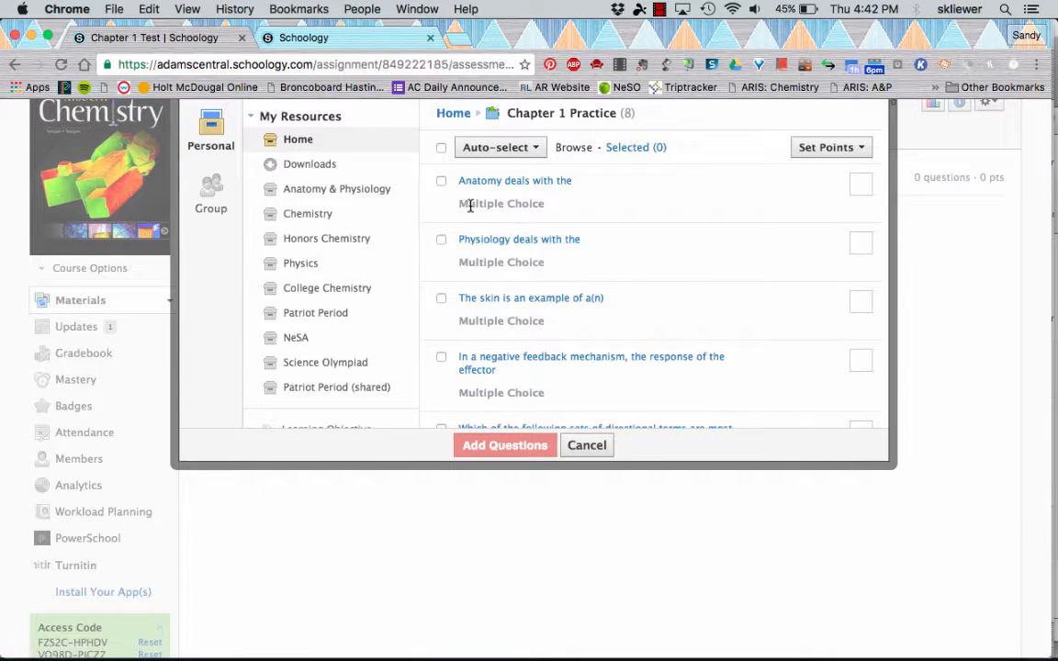
Try to add the bank's first three questions to the test, giving the Anatomy and Physiology questions 1 point each.
{"action": "left_click", "coordinate": [439, 183]}
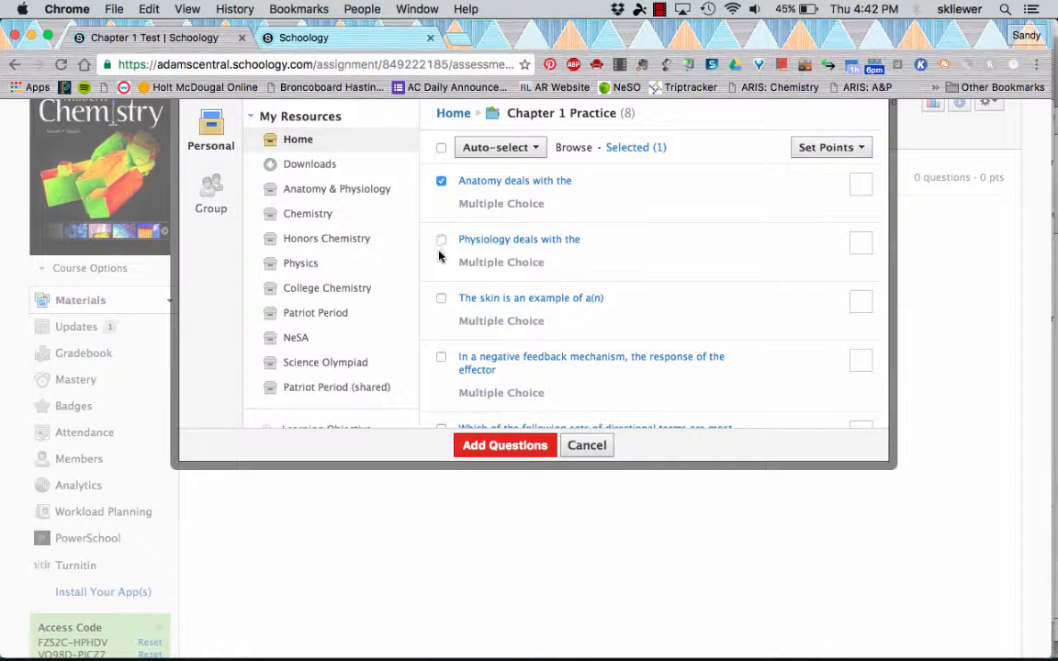
{"action": "left_click", "coordinate": [440, 239]}
{"action": "left_click", "coordinate": [862, 182]}
{"action": "type", "text": "1"}
{"action": "left_click", "coordinate": [856, 241]}
{"action": "type", "text": "1"}
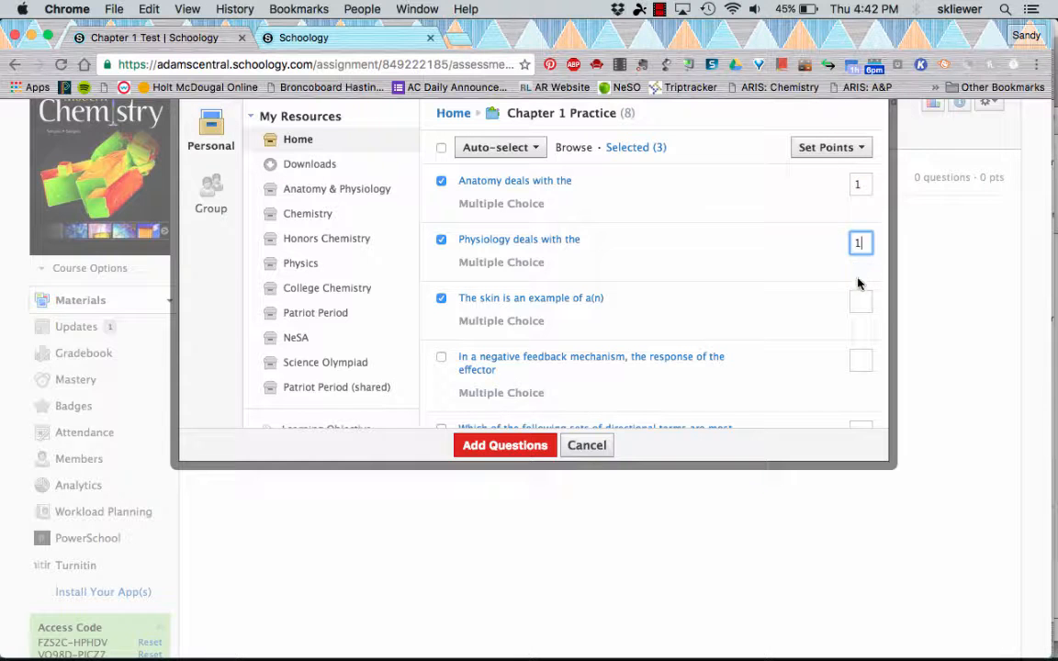
{"action": "left_click", "coordinate": [856, 301]}
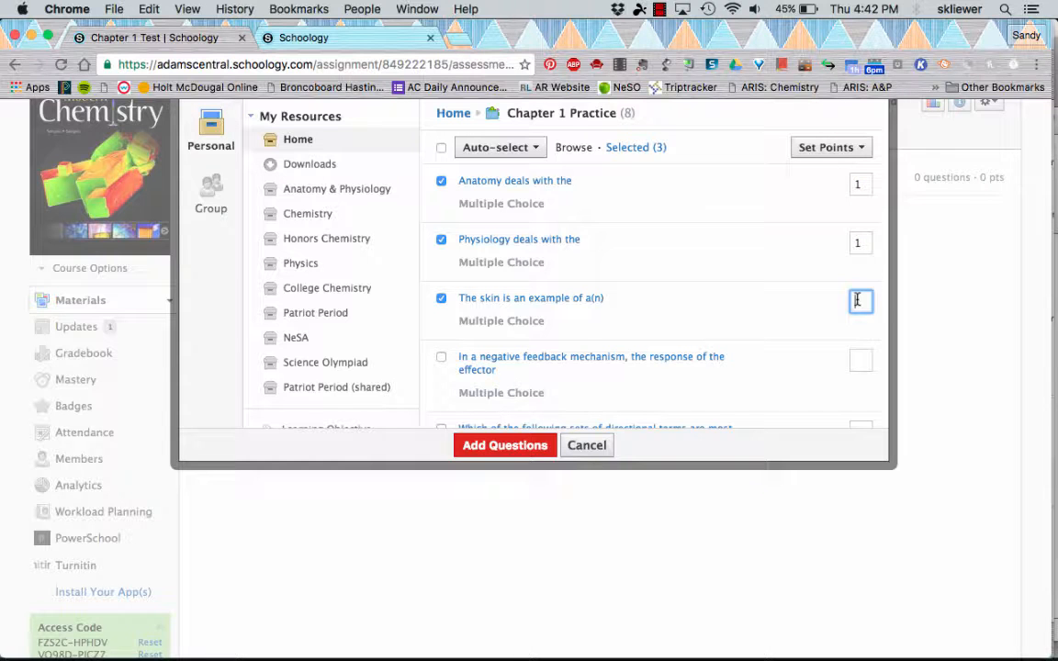
{"action": "left_click", "coordinate": [524, 446]}
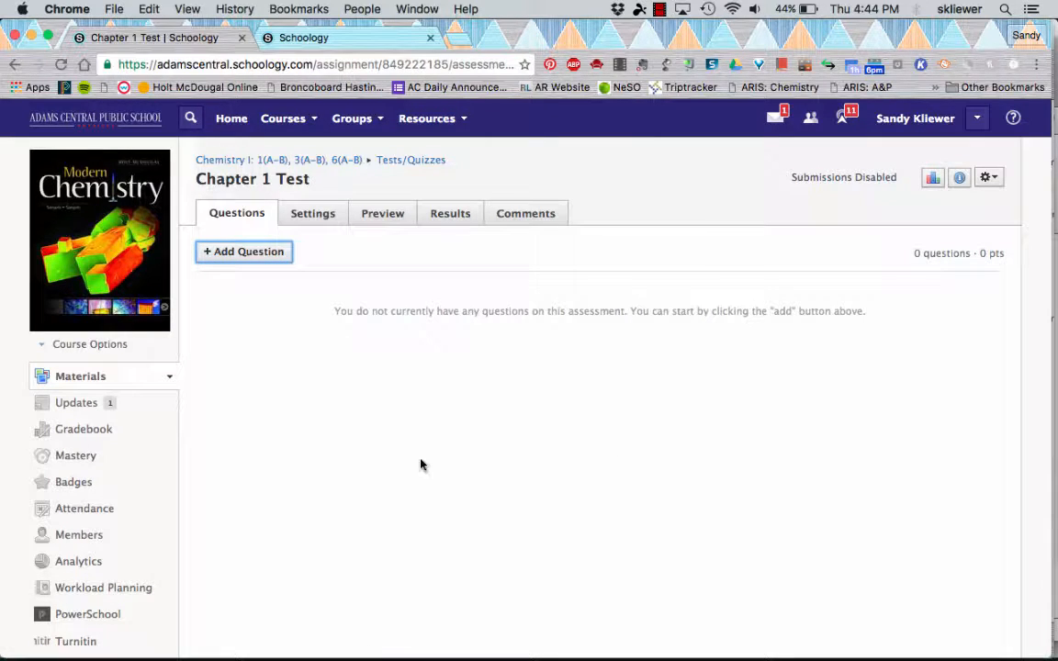
Choose the Chapter 1 Practice bank in the Home collection as the source of random questions for the test.
{"action": "left_click", "coordinate": [251, 257]}
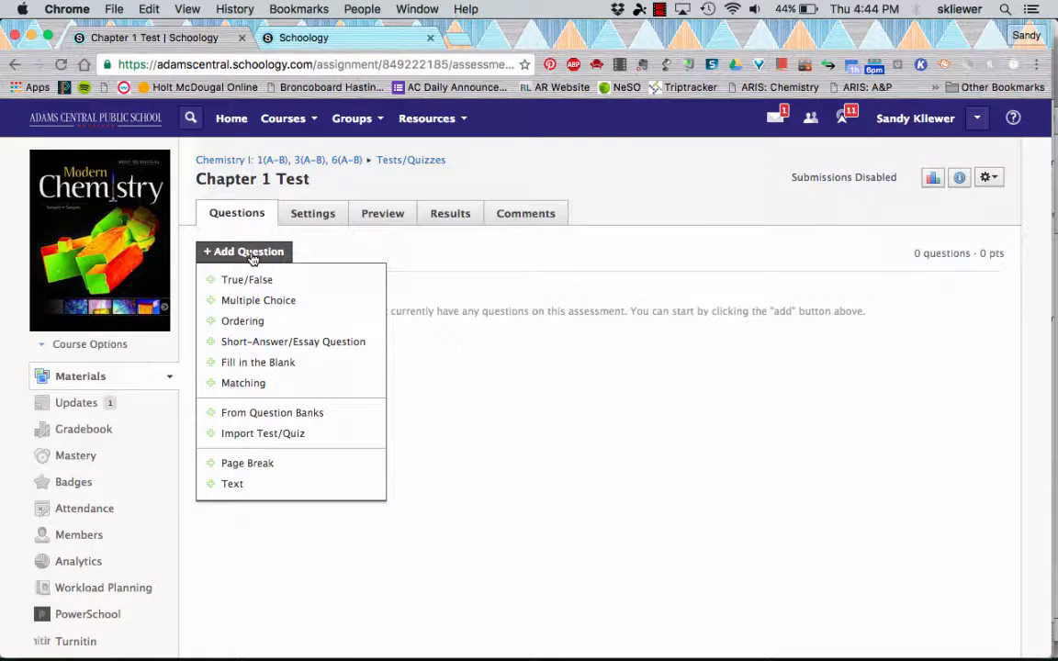
{"action": "left_click", "coordinate": [231, 417]}
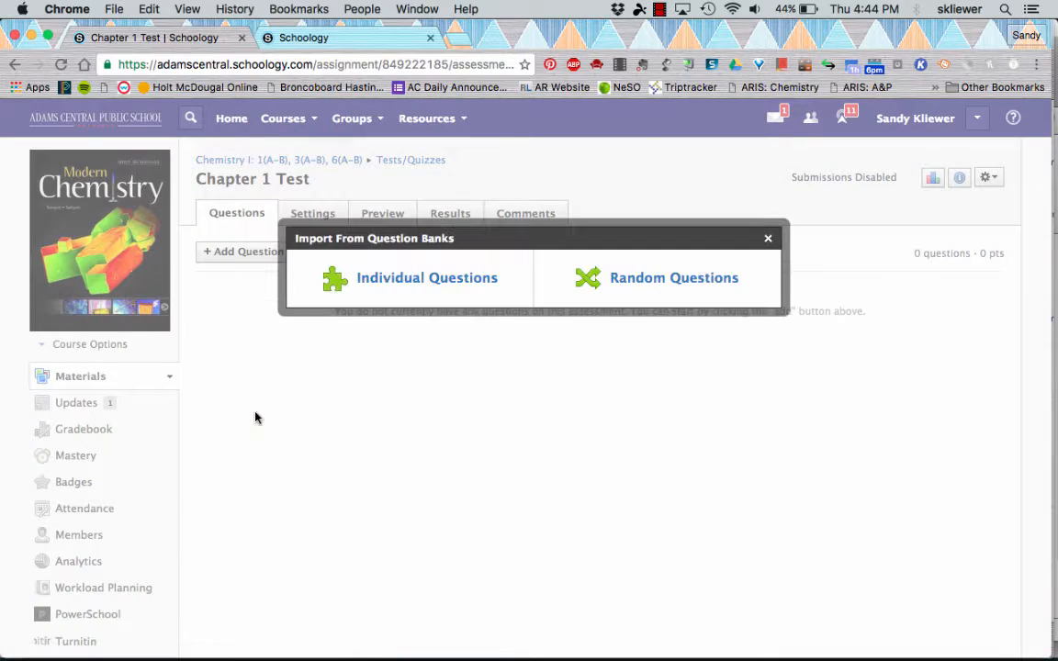
{"action": "left_click", "coordinate": [651, 280]}
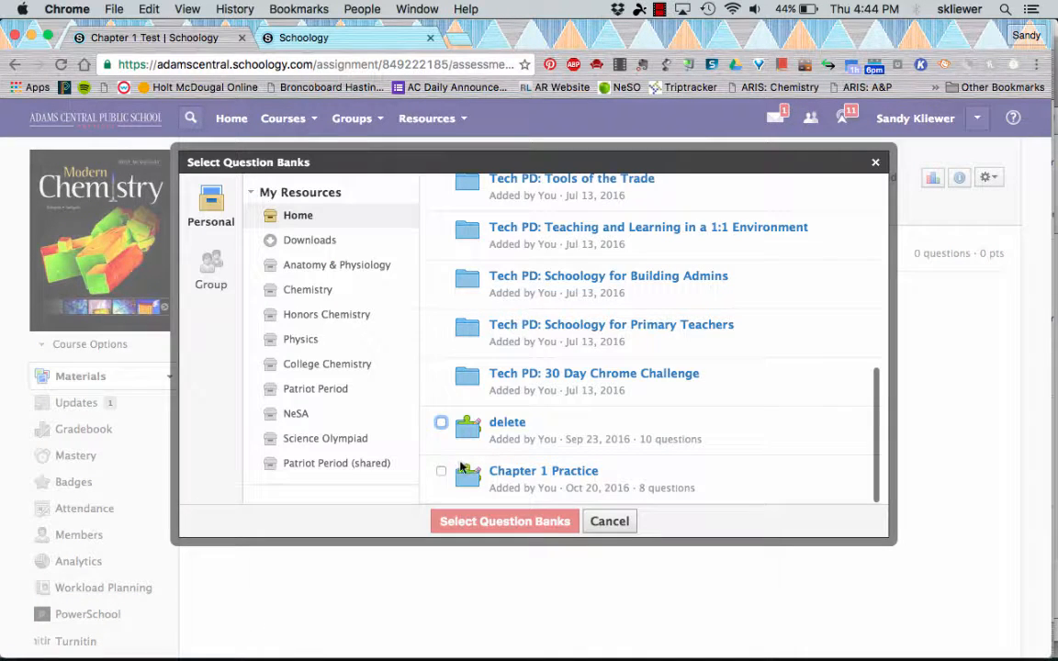
{"action": "left_click", "coordinate": [440, 471]}
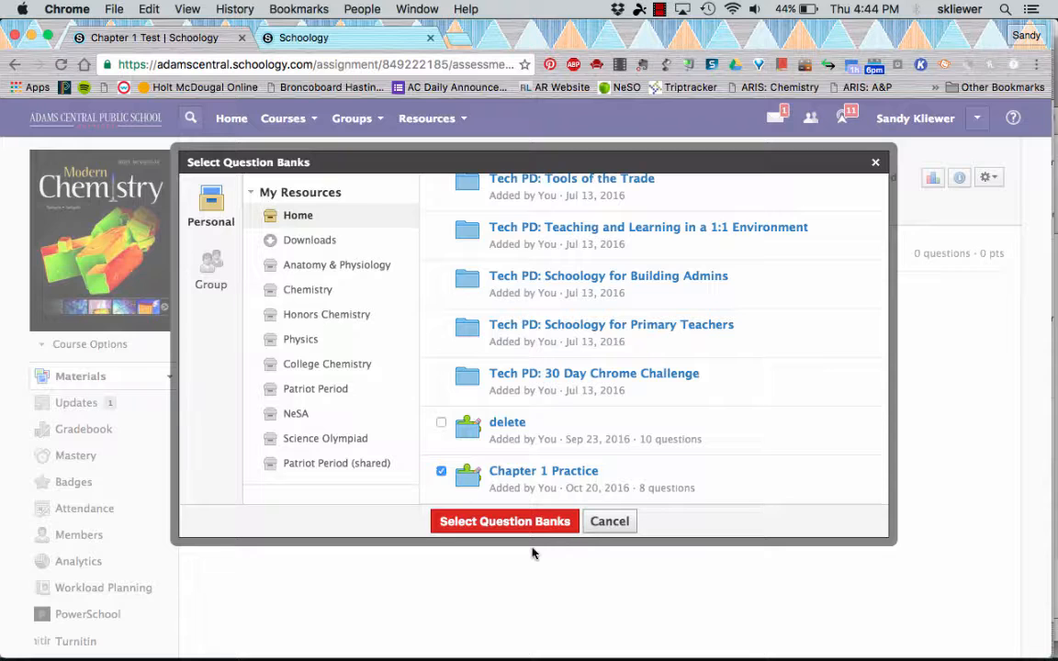
{"action": "left_click", "coordinate": [456, 519]}
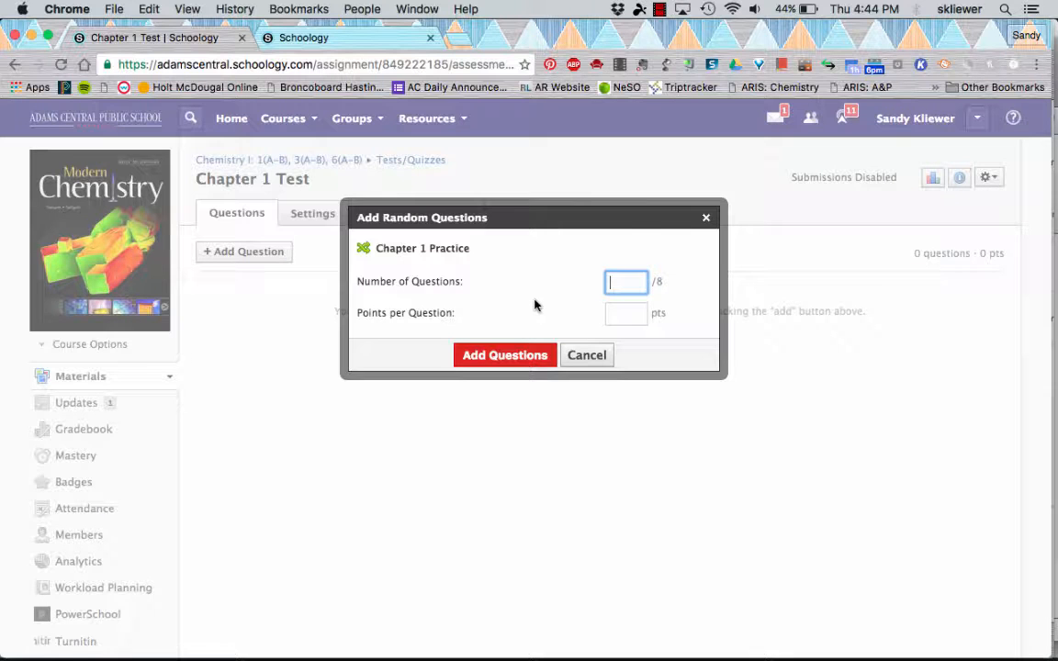
Add 4 random questions from the Chapter 1 Practice bank to the test at 1 point per question.
{"action": "type", "text": "4"}
{"action": "left_click", "coordinate": [621, 313]}
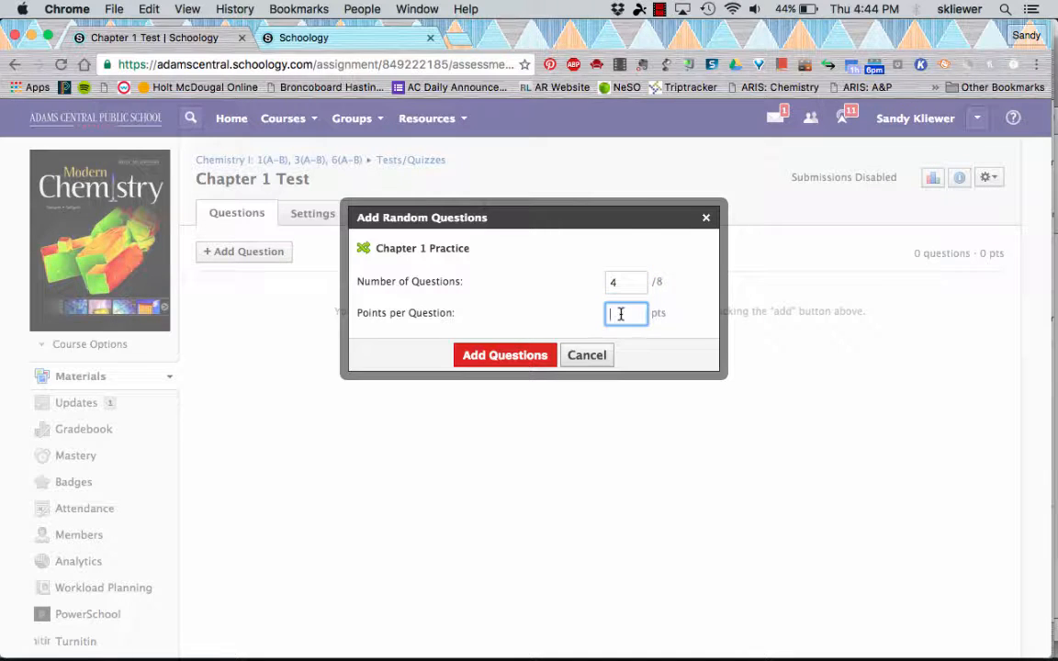
{"action": "type", "text": "1"}
{"action": "left_click", "coordinate": [491, 359]}
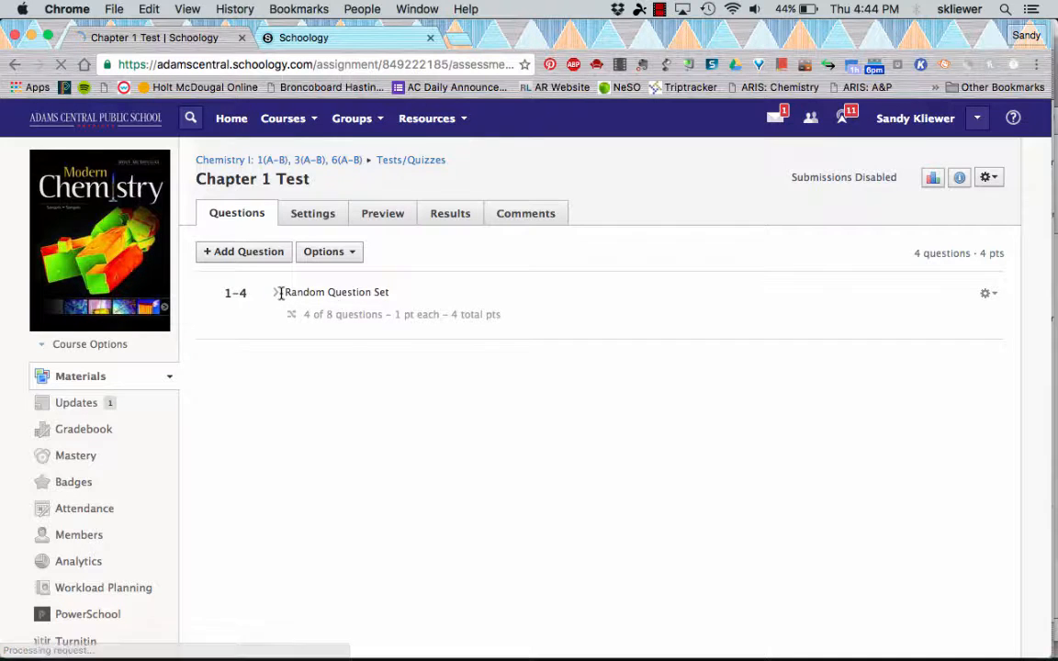
Expand the Random Question Set to review the bank questions it draws from, and collapse it again.
{"action": "left_click", "coordinate": [275, 294]}
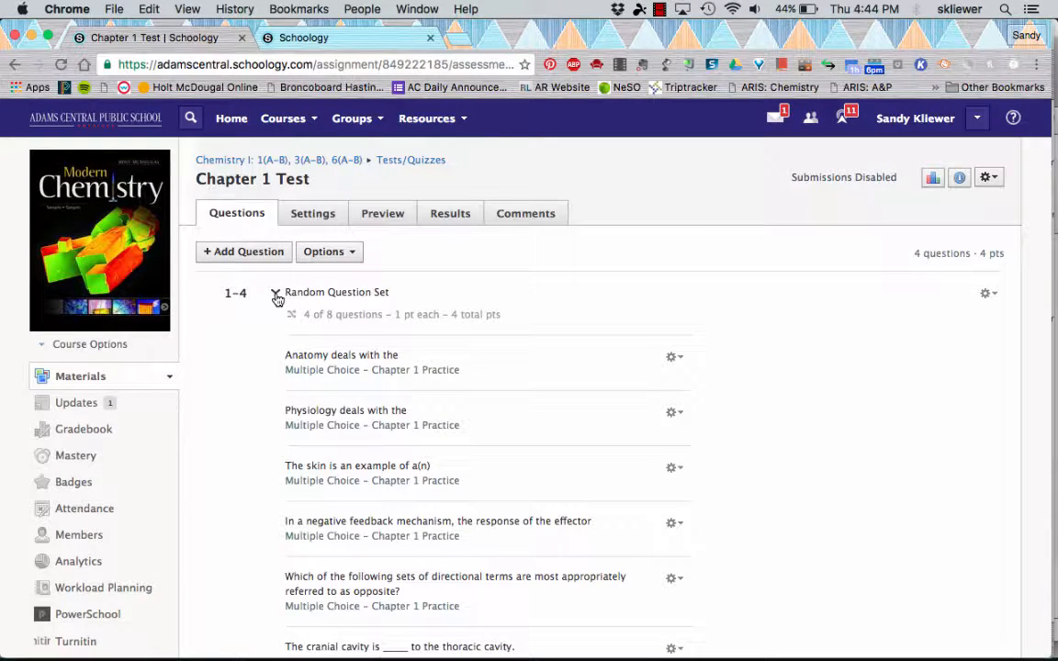
{"action": "scroll", "coordinate": [318, 439], "scroll_direction": "down", "scroll_amount": 7}
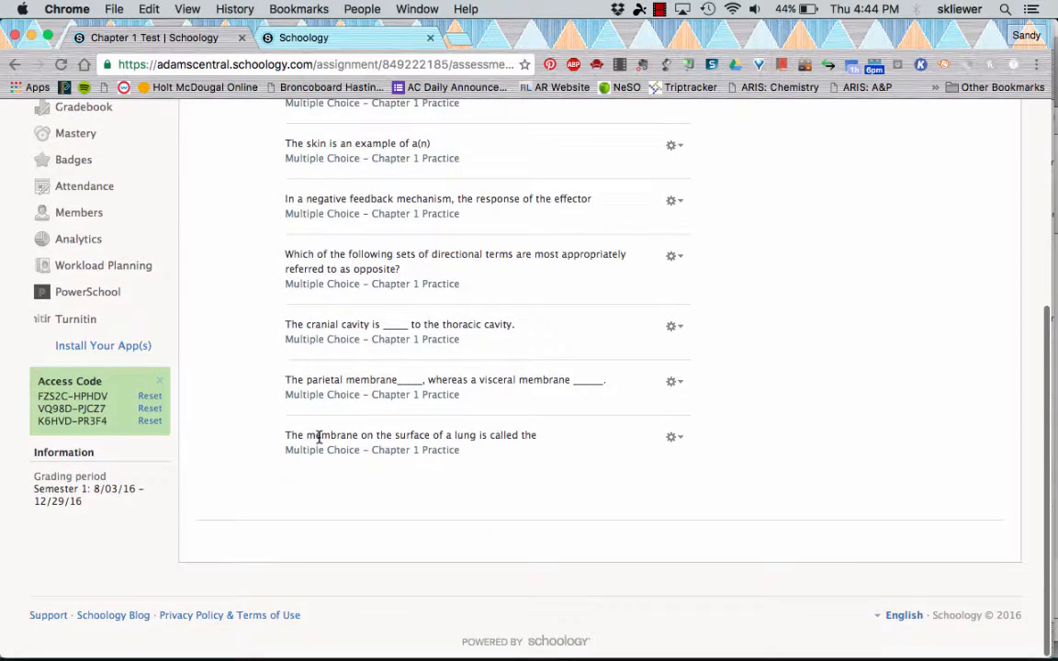
{"action": "scroll", "coordinate": [319, 439], "scroll_direction": "up", "scroll_amount": 5}
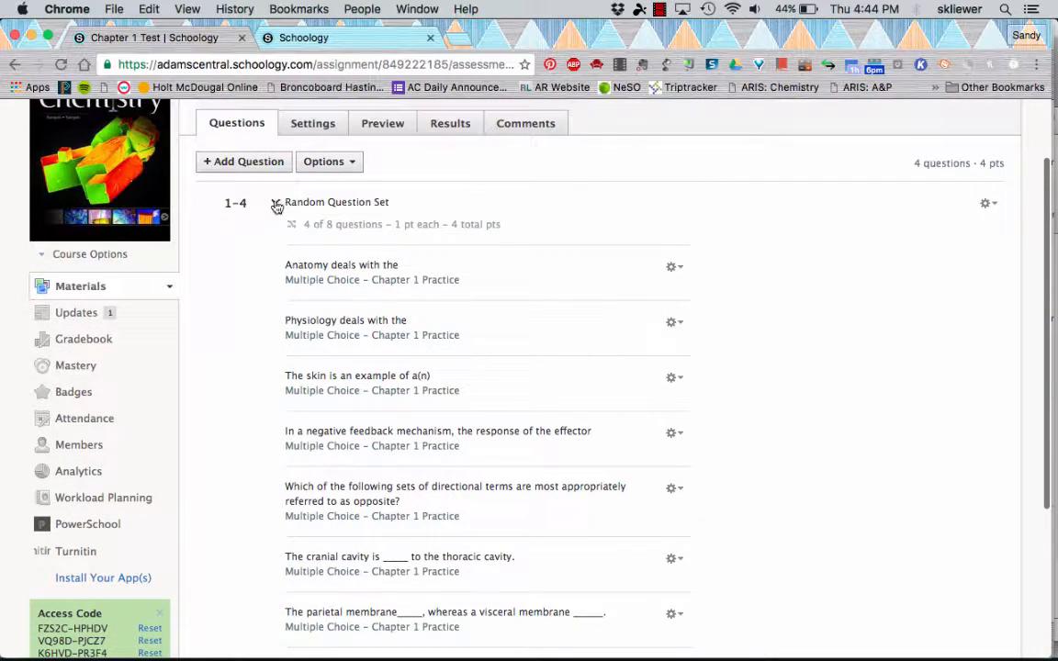
{"action": "left_click", "coordinate": [276, 206]}
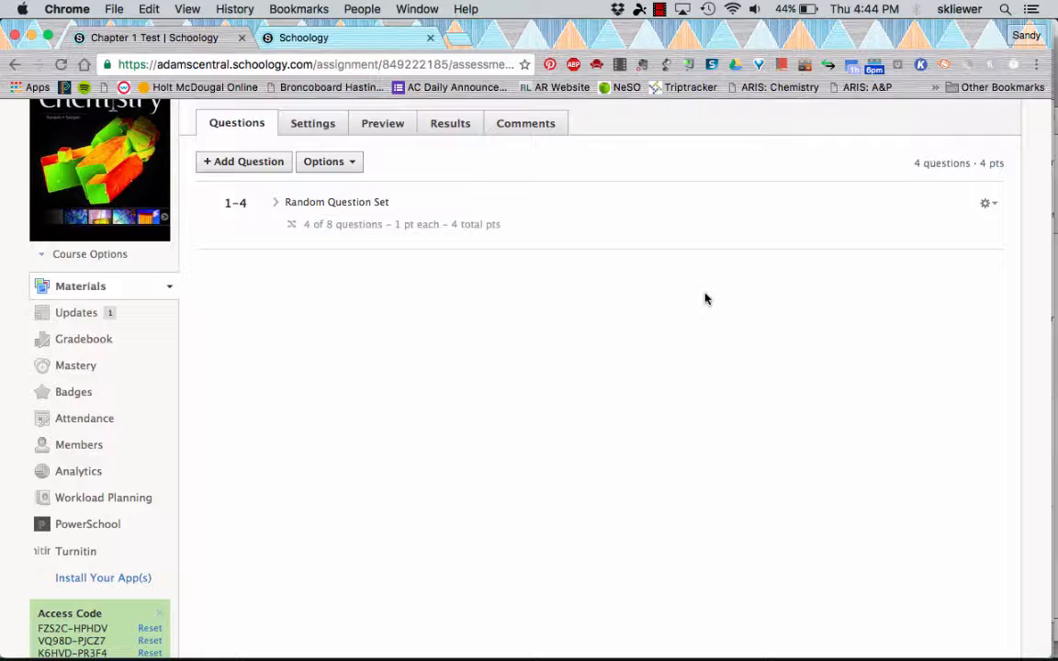
Inspect the Random Question Set's edit options for number of questions and points per question, and close them without saving.
{"action": "left_click", "coordinate": [989, 206]}
{"action": "left_click", "coordinate": [958, 232]}
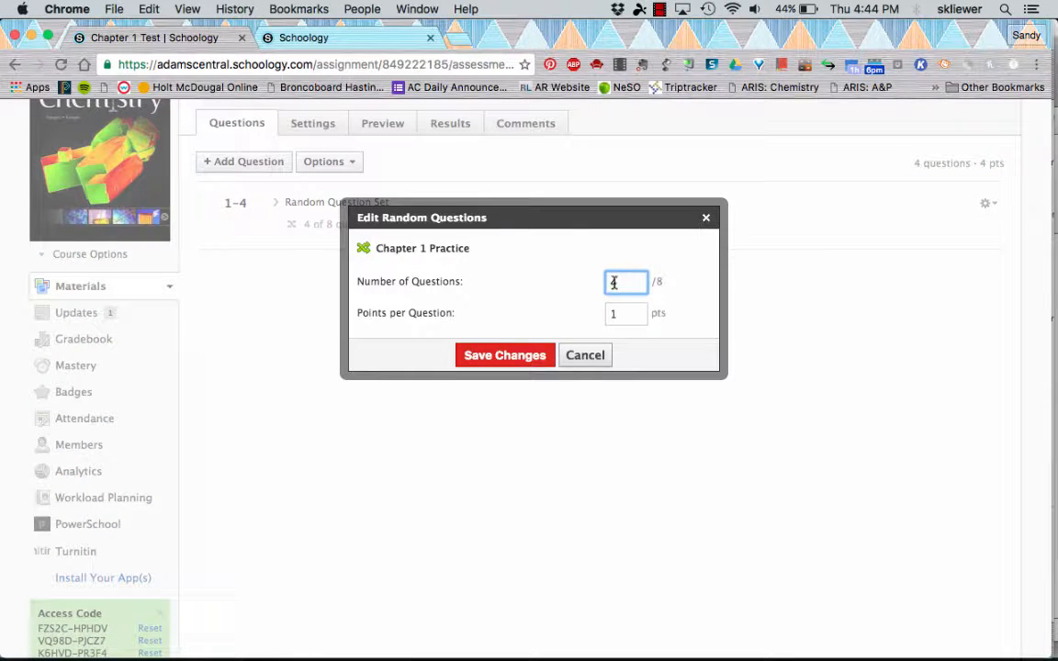
{"action": "left_click", "coordinate": [582, 356]}
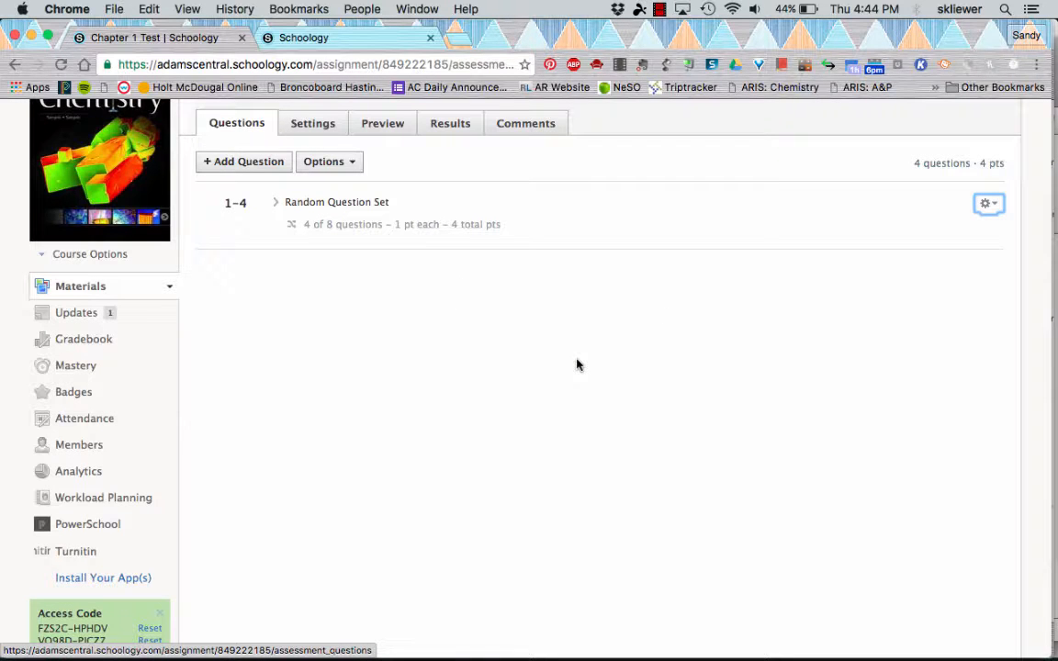
{"action": "scroll", "coordinate": [576, 364], "scroll_direction": "up", "scroll_amount": 2}
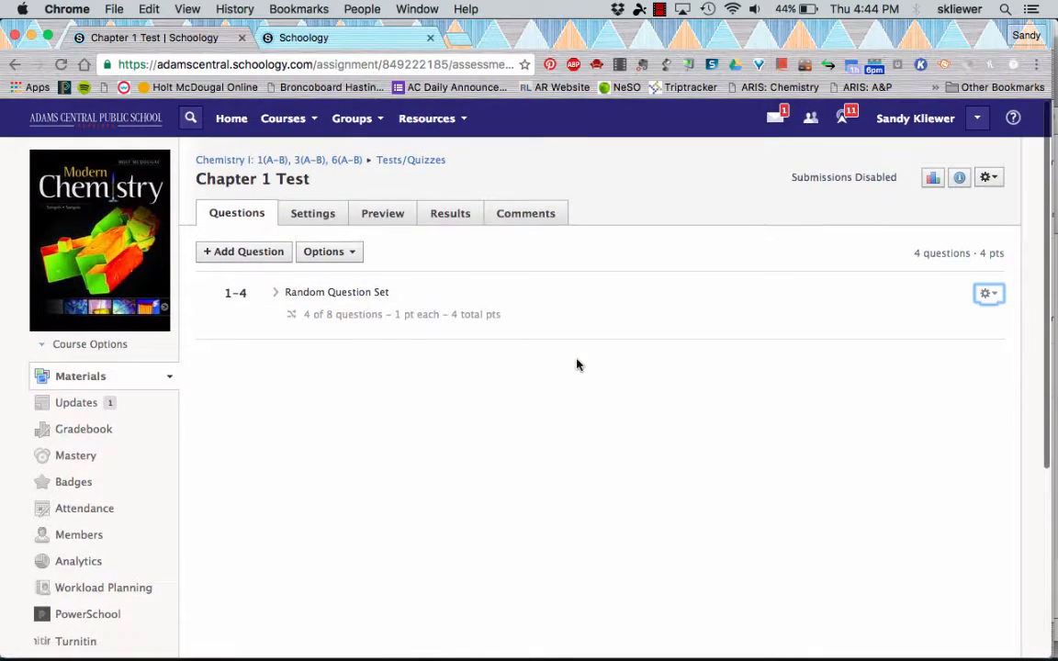